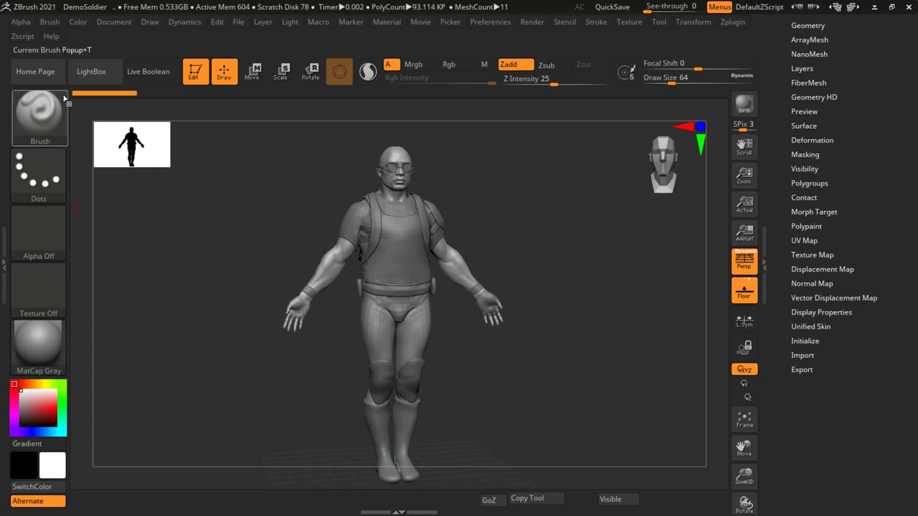
- Zoom and rotate the view from the soldier's torso down to a close-up of the belt pouch
left_click(91, 71)
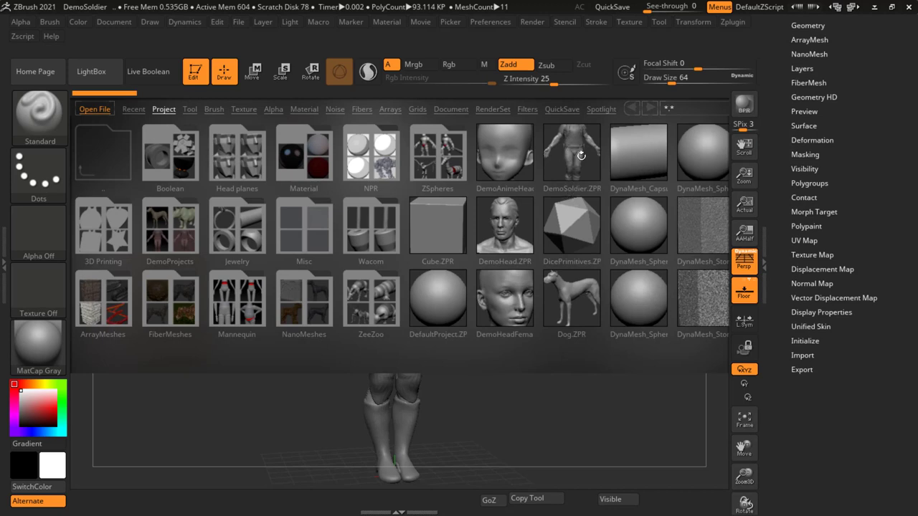
left_click(91, 71)
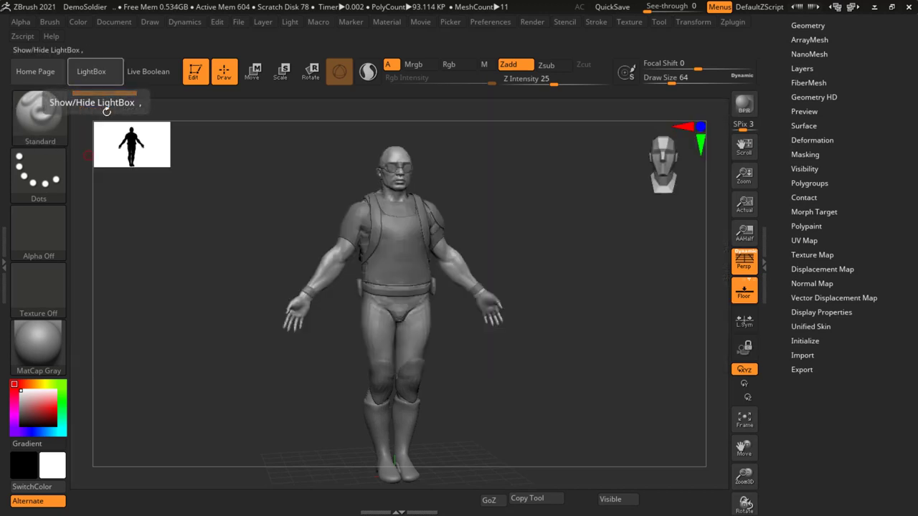
key("ctrl")
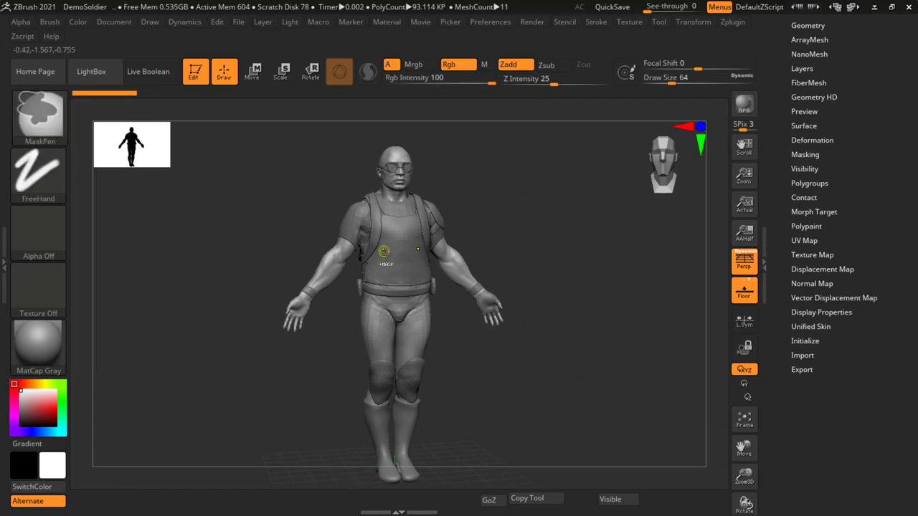
right_click_drag(264, 253, 363, 394, "ctrl")
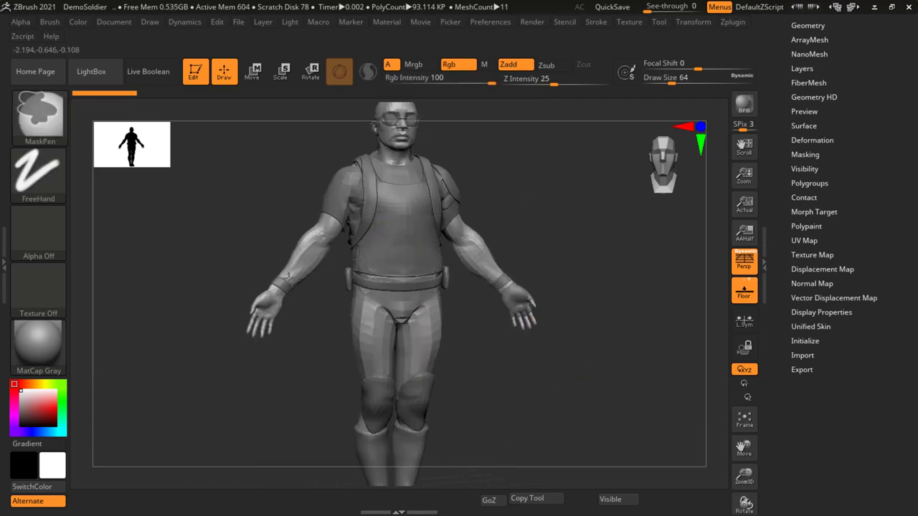
right_click_drag(414, 279, 420, 380, "alt")
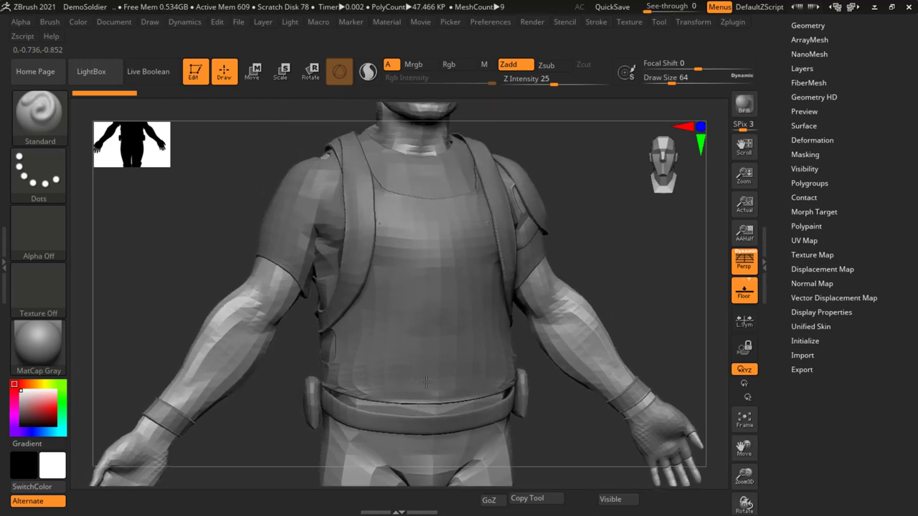
mouse_move(545, 441)
right_mouse_down()
mouse_move(527, 334)
mouse_move(522, 371)
right_mouse_up()
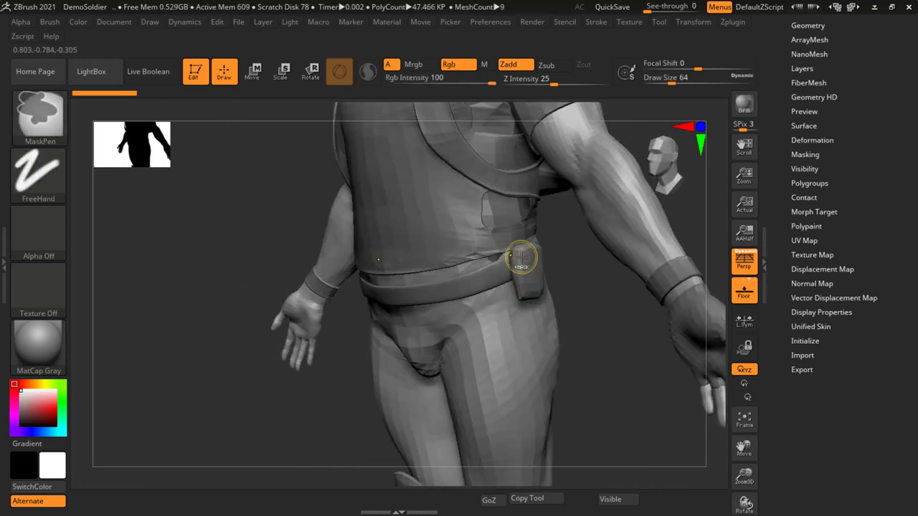
mouse_move(523, 262)
right_mouse_down("ctrl")
mouse_move(577, 332)
mouse_move(523, 280)
right_mouse_up("ctrl")
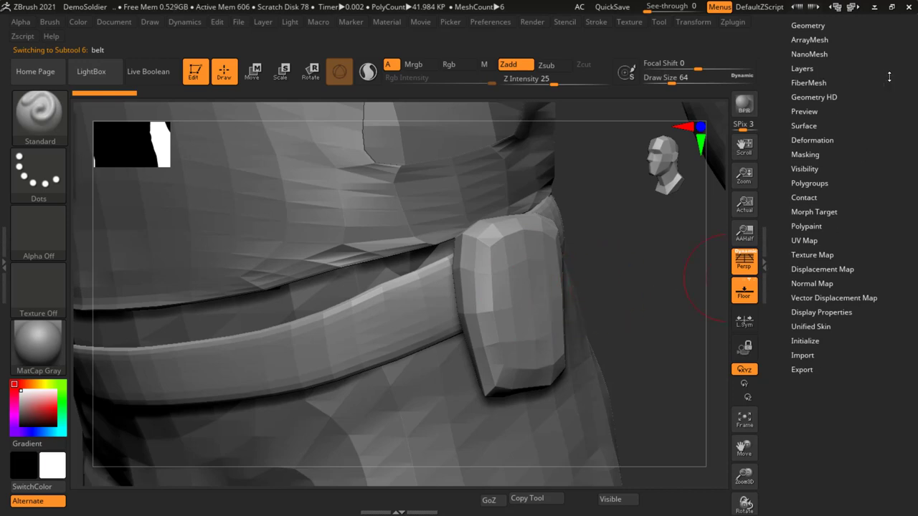
- Solo the belt subtool in the Subtool list, frame it, and turn to its side
scroll(905, 196, "up", 5)
left_click(803, 249)
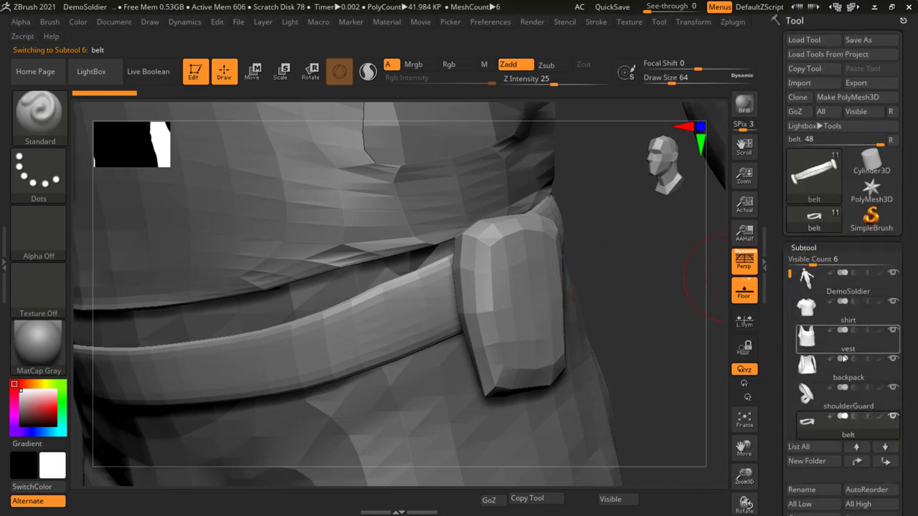
scroll(904, 302, "down", 1)
scroll(903, 302, "down", 3)
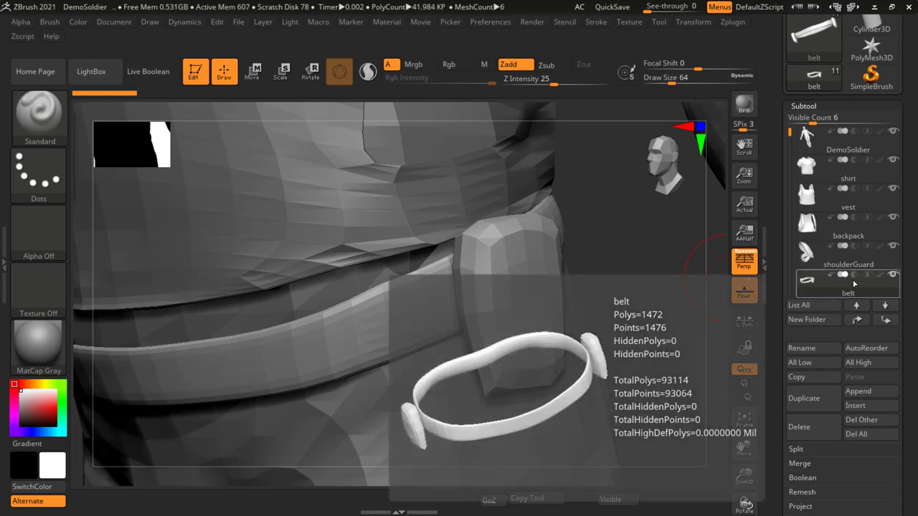
key("shift")
left_click(857, 289, "ctrl+shift")
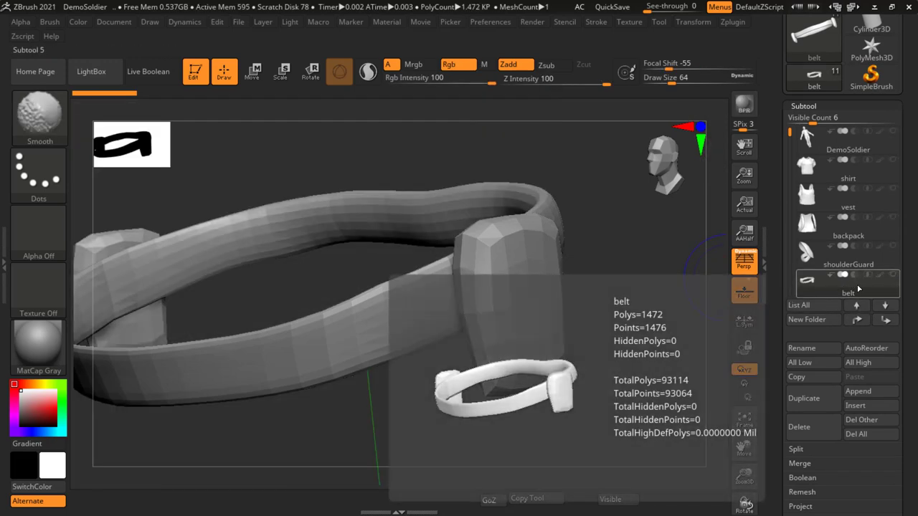
key("f")
mouse_move(530, 306)
left_mouse_down()
mouse_move(562, 271)
mouse_move(566, 194)
mouse_move(549, 275)
mouse_move(555, 283)
mouse_move(552, 256)
mouse_move(588, 269)
mouse_move(598, 260)
mouse_move(597, 300)
mouse_move(602, 290)
left_mouse_up()
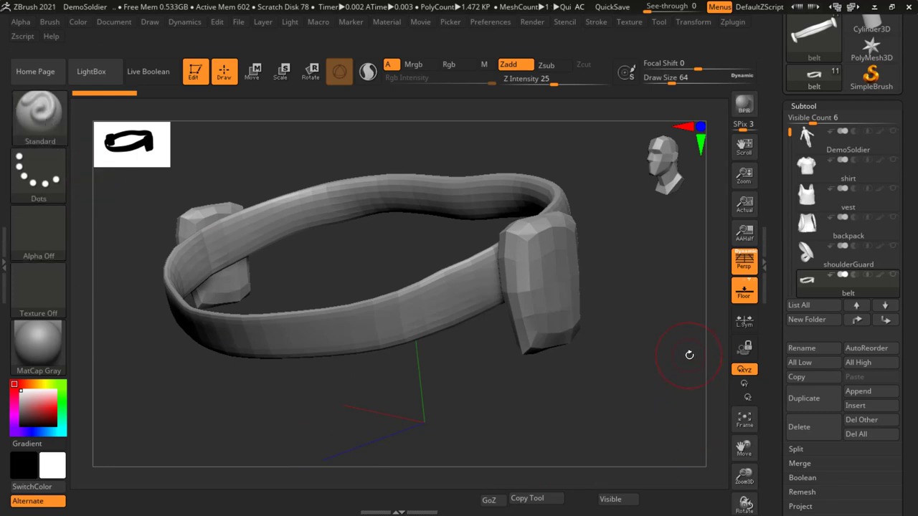
- Pick the DamStandard brush from the brush palette filtered to D
key("b")
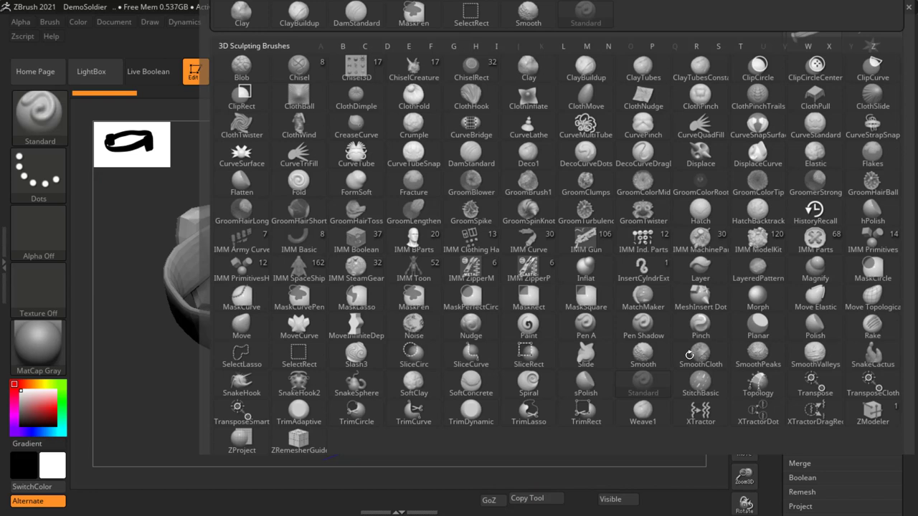
key("d")
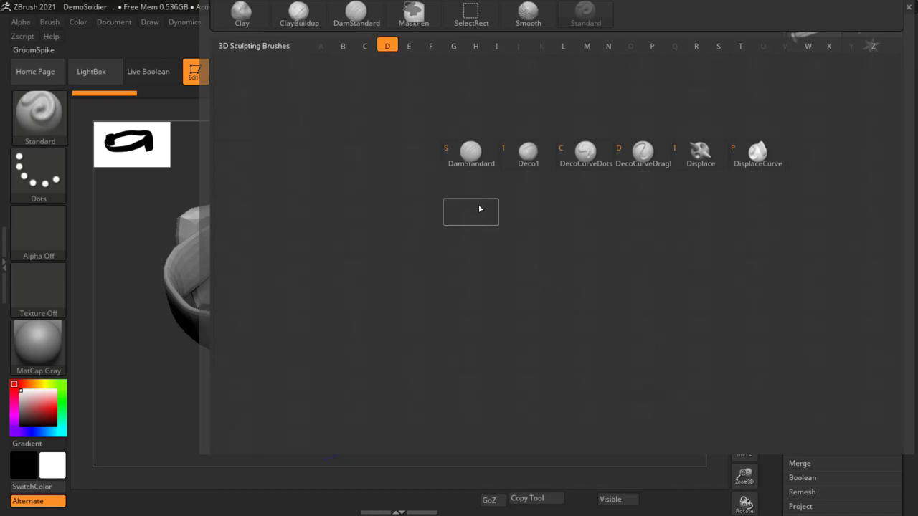
left_click(446, 152)
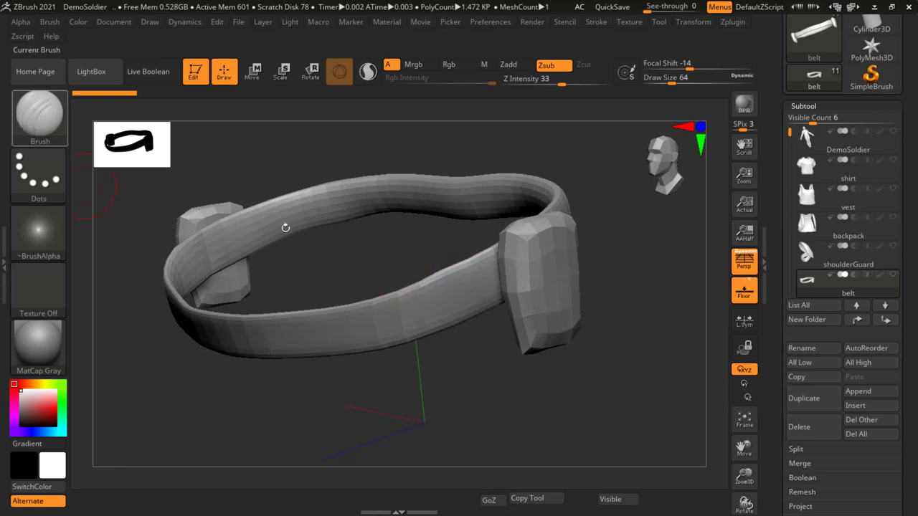
left_click_drag(602, 298, 476, 245, "alt")
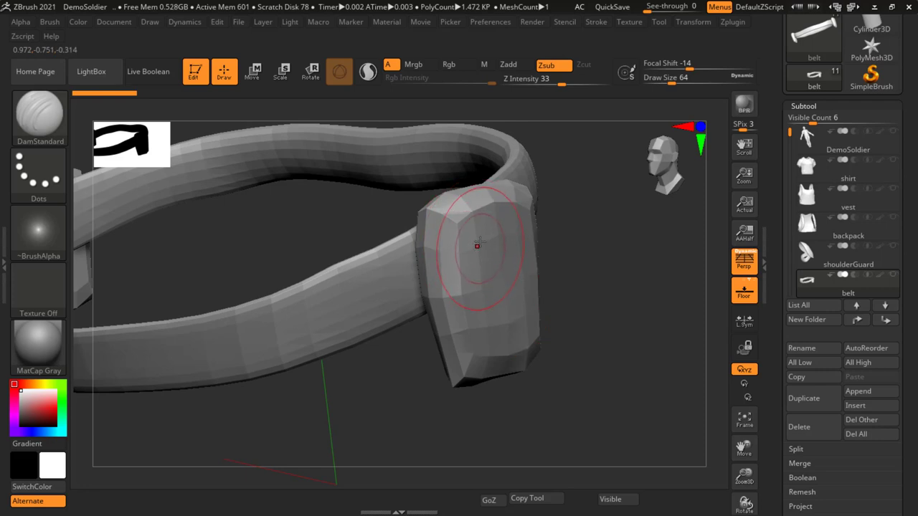
mouse_move(477, 247)
left_mouse_down()
mouse_move(488, 337)
mouse_move(565, 317)
mouse_move(516, 305)
left_mouse_up()
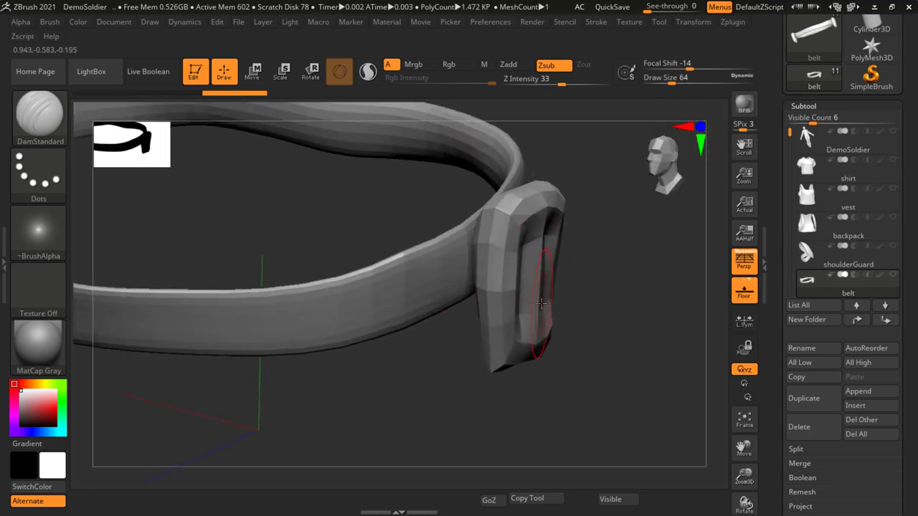
key("ctrl+z")
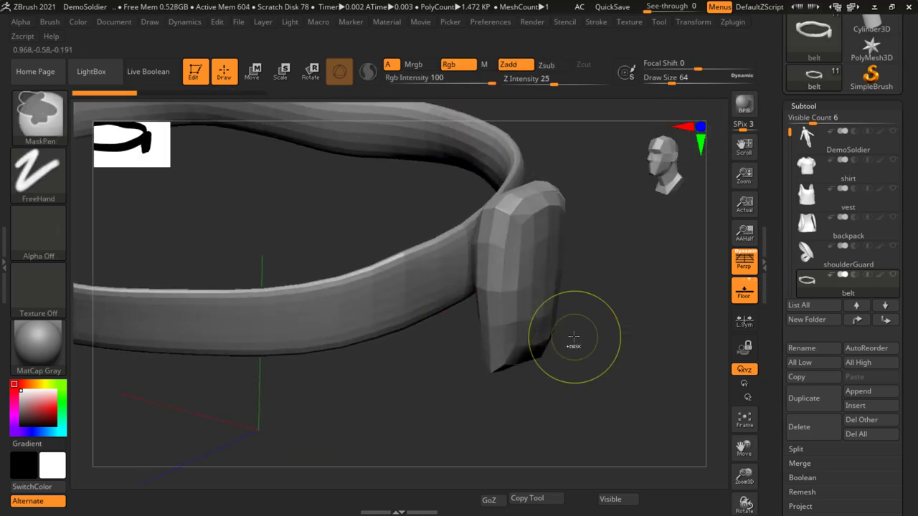
left_click_drag(419, 281, 133, 329)
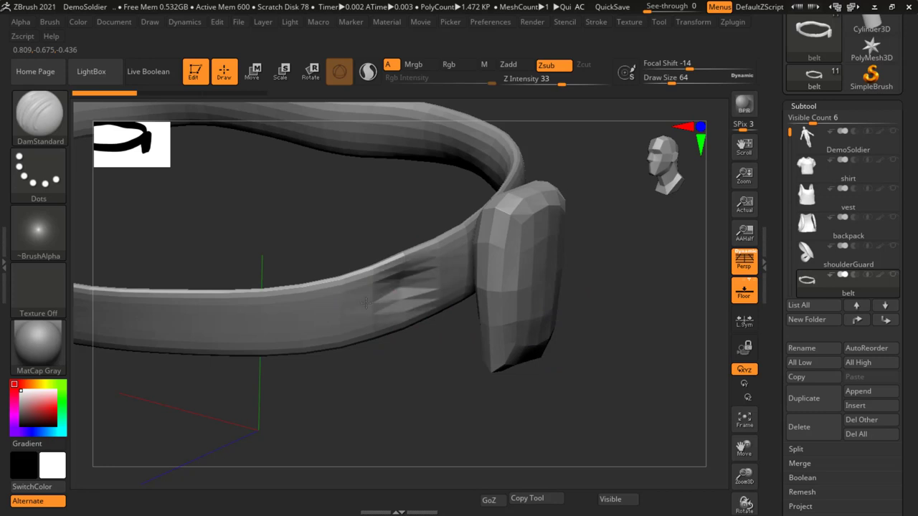
left_click_drag(404, 373, 391, 337)
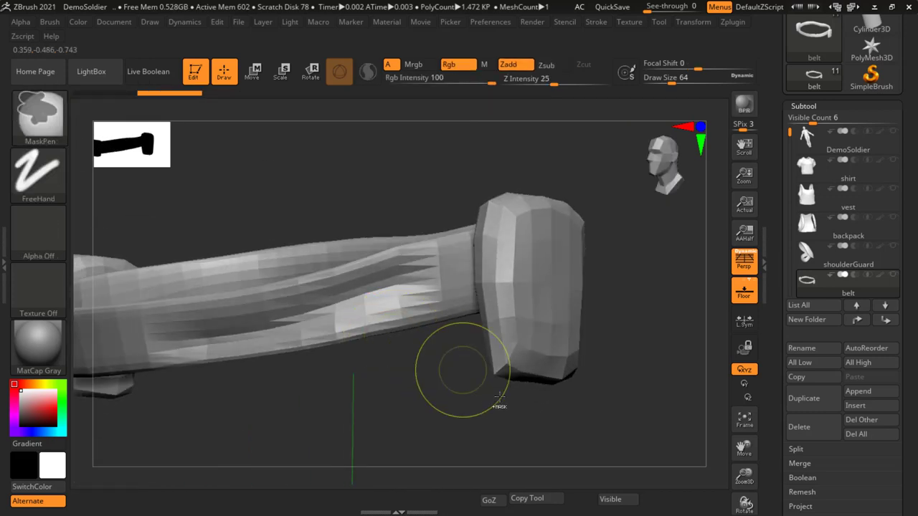
key("ctrl+z")
left_click_drag(614, 364, 620, 326)
key("f")
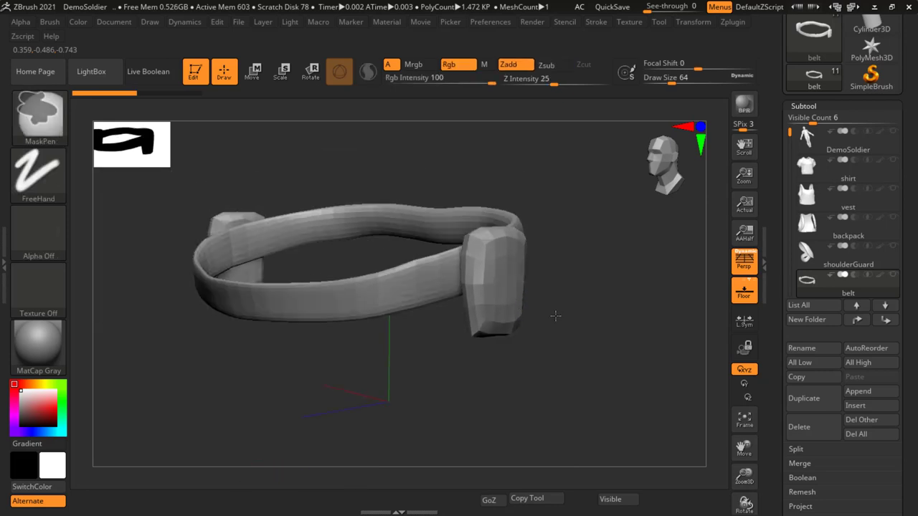
left_click_drag(564, 320, 592, 291)
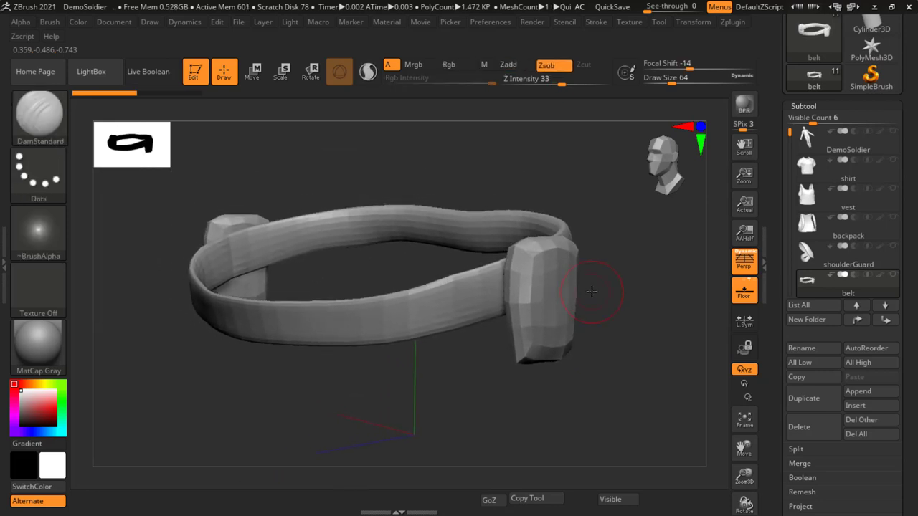
left_click_drag(592, 290, 612, 319)
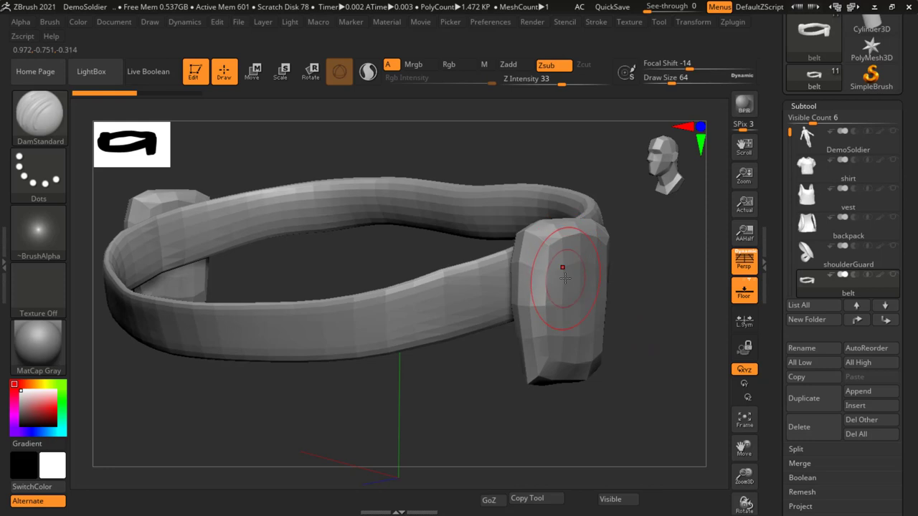
- Subdivide the belt twice to 94,208 polygons and orbit to a pouch's other side
key("ctrl")
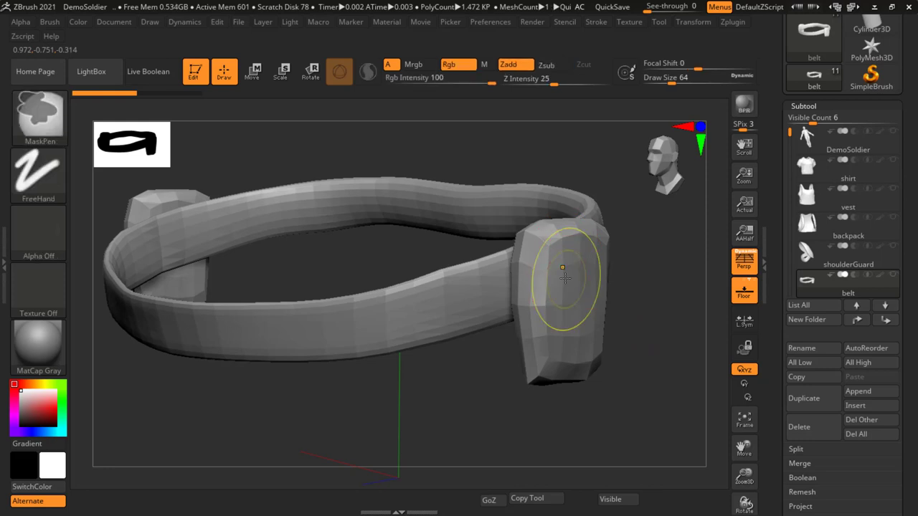
key("ctrl+d")
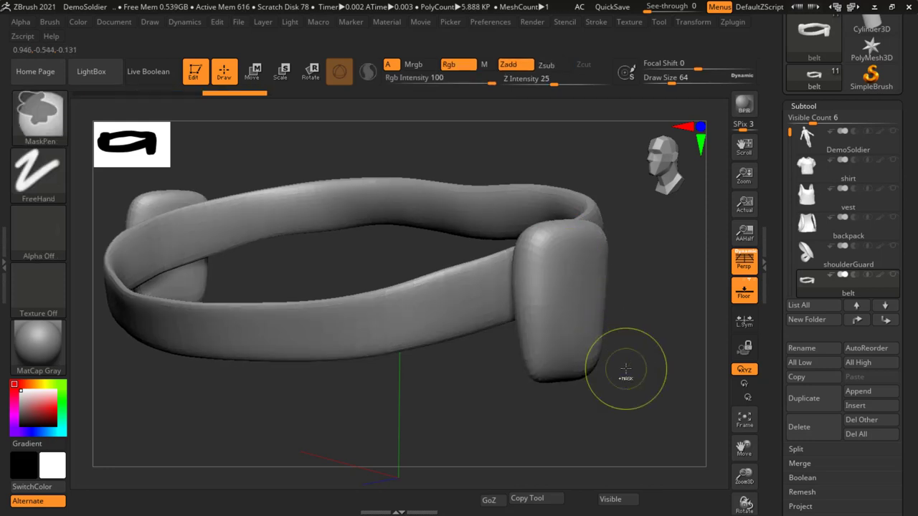
key("ctrl+d")
key("ctrl+d")
right_click_drag(648, 375, 567, 360, "ctrl")
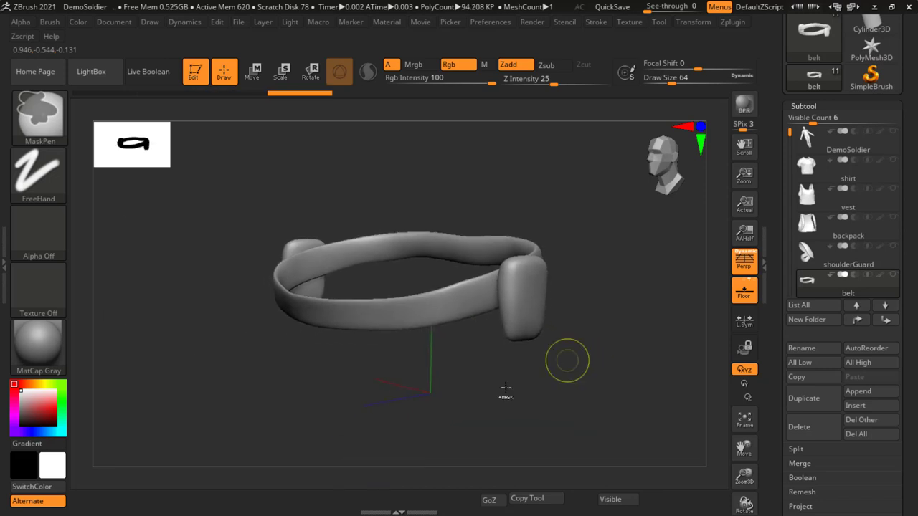
mouse_move(321, 352)
left_mouse_down()
mouse_move(569, 342)
mouse_move(572, 324)
left_mouse_up()
- Zoom in on the pouch and shrink the DamStandard draw size to 9
right_click_drag(571, 324, 567, 337, "ctrl")
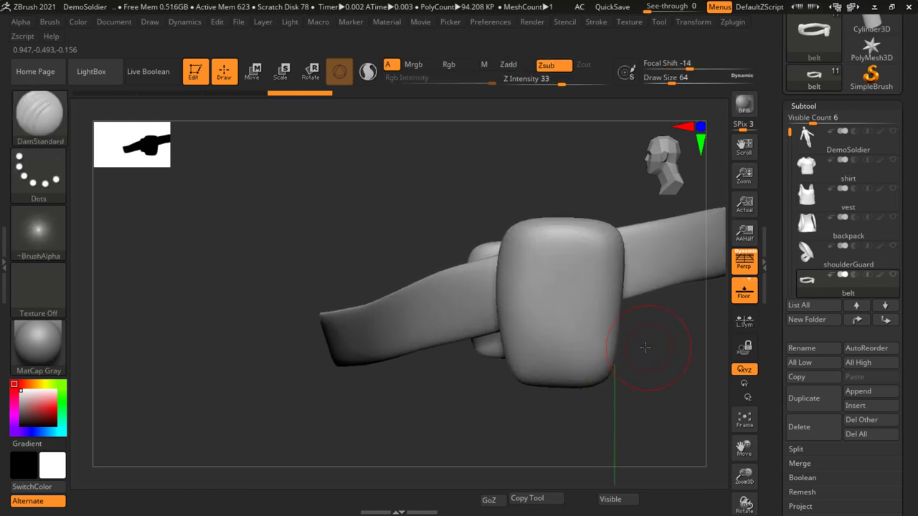
left_click_drag(566, 337, 557, 349)
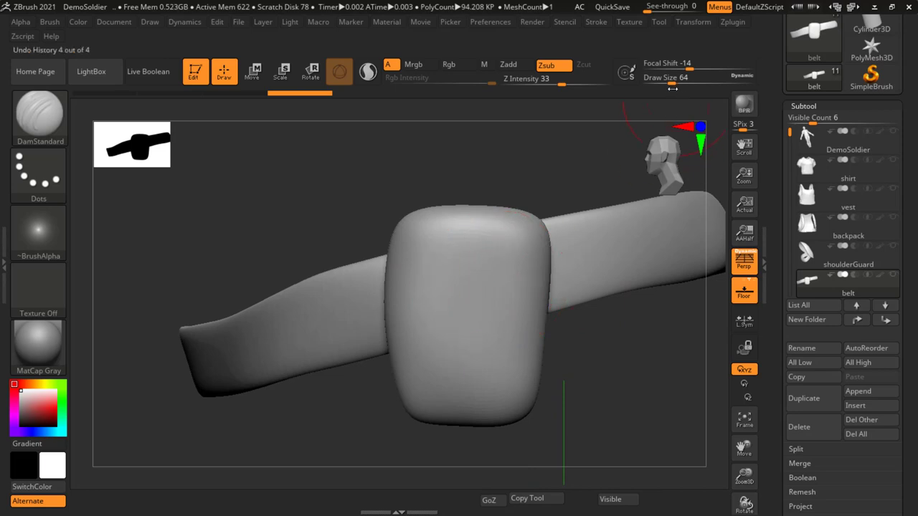
left_click_drag(674, 78, 667, 77)
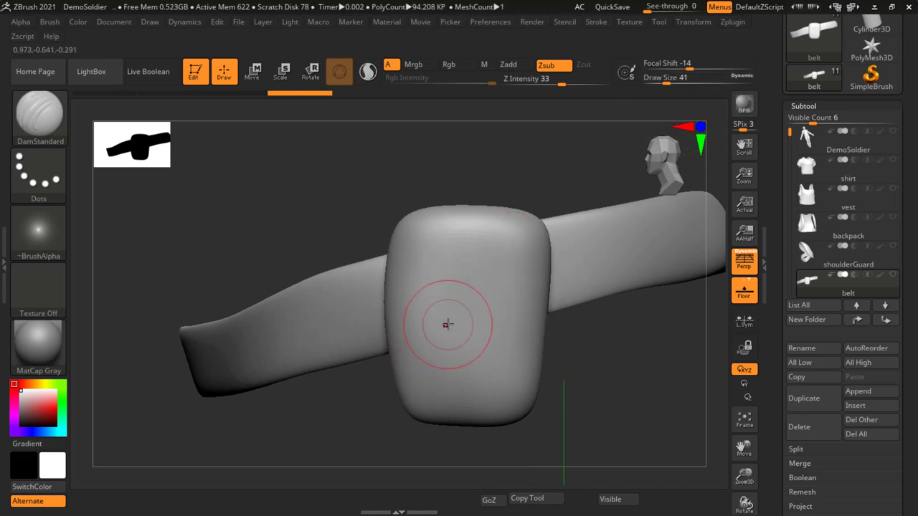
key("s")
left_click_drag(447, 299, 431, 302)
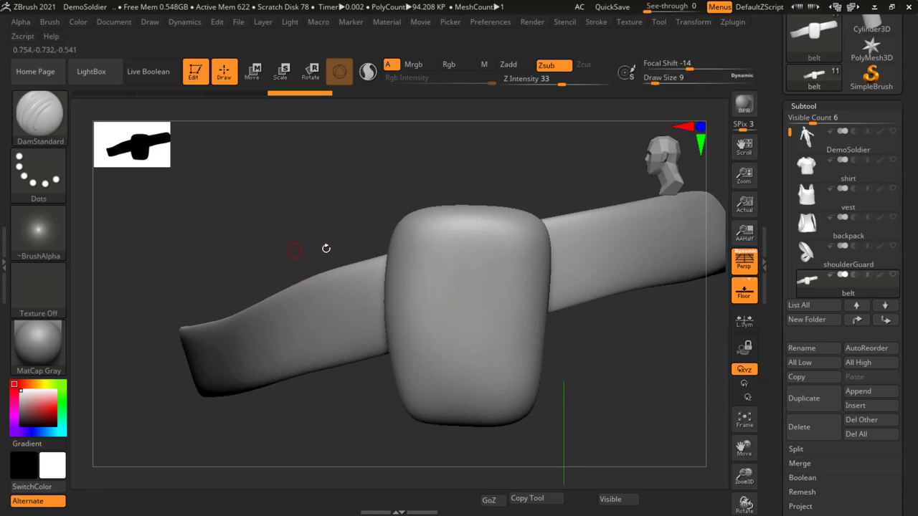
- Carve two grooves along the top of the pouch from an overhead view
right_click_drag(483, 221, 474, 341)
key("ctrl")
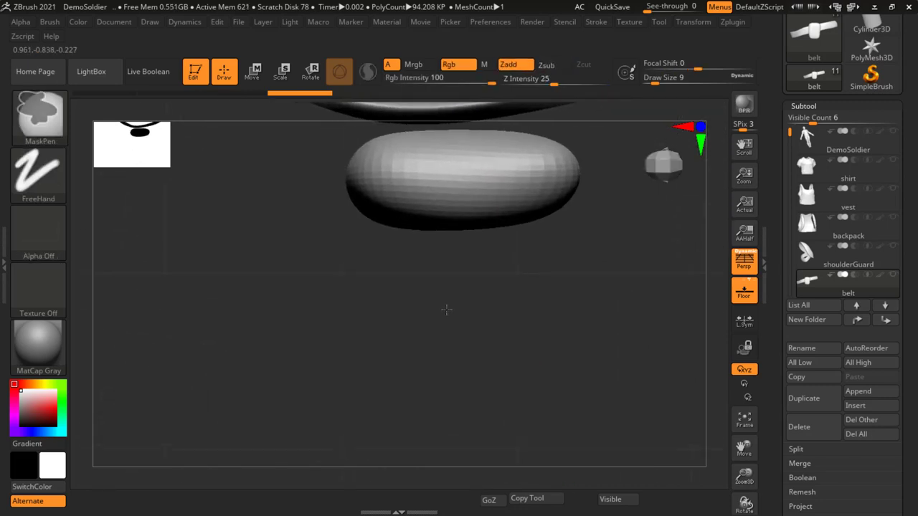
right_click_drag(446, 310, 318, 233)
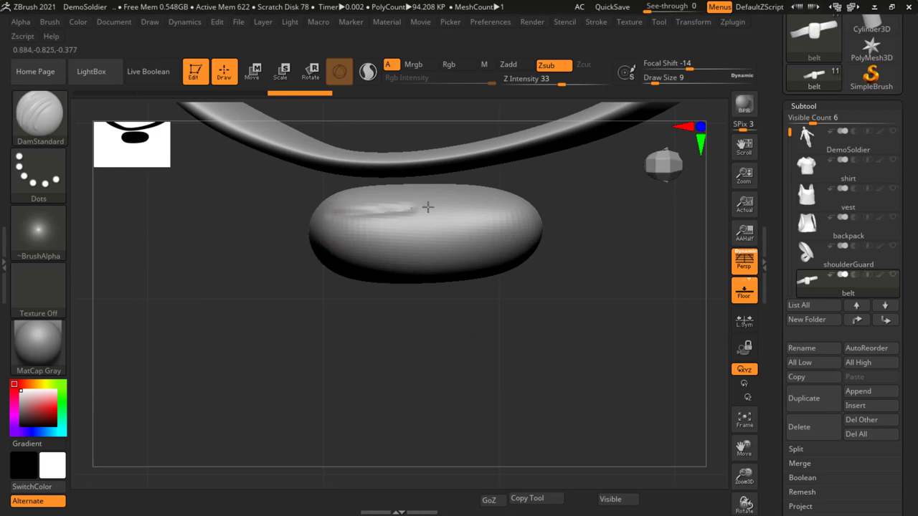
left_click_drag(387, 210, 529, 200)
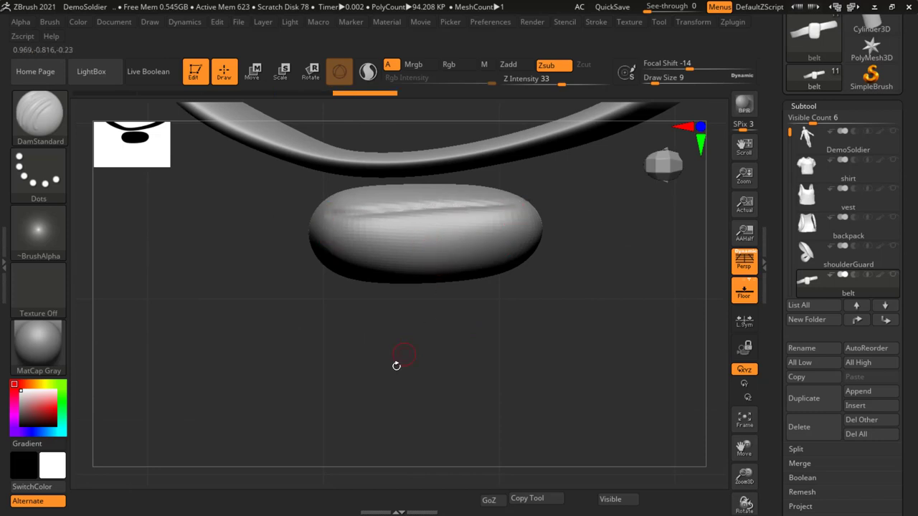
mouse_move(396, 365)
right_mouse_down()
mouse_move(451, 307)
mouse_move(454, 378)
mouse_move(335, 153)
mouse_move(461, 225)
mouse_move(516, 230)
right_mouse_up()
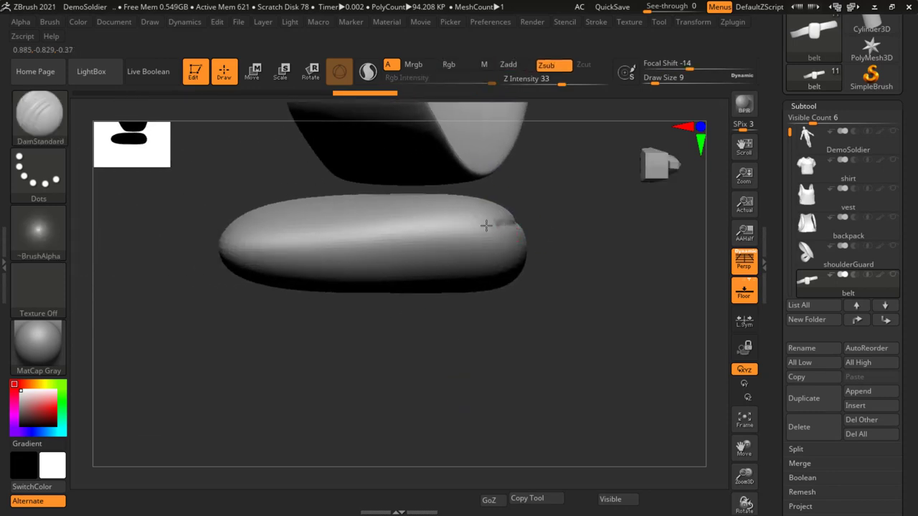
left_click_drag(486, 225, 245, 231)
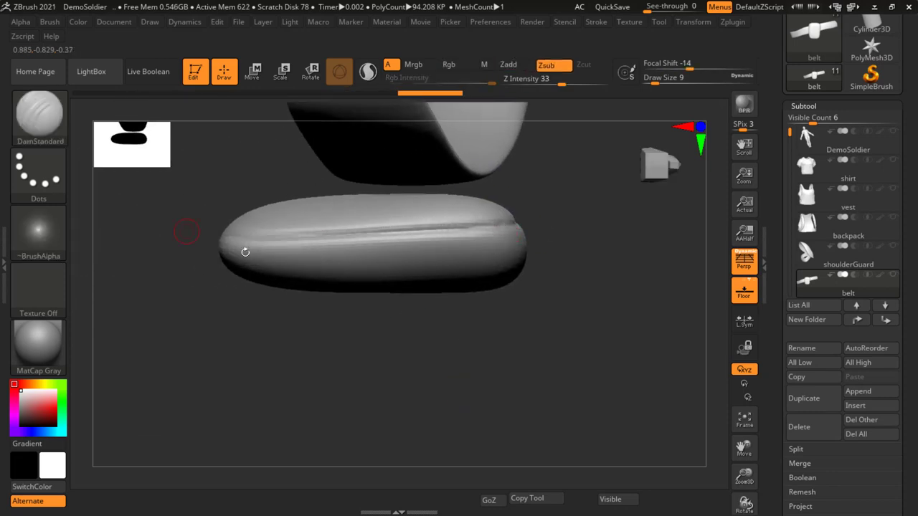
- Carve two more creases along the pouch's top edge from side angles
mouse_move(245, 252)
right_mouse_down()
mouse_move(358, 237)
mouse_move(477, 242)
mouse_move(451, 349)
mouse_move(463, 333)
right_mouse_up()
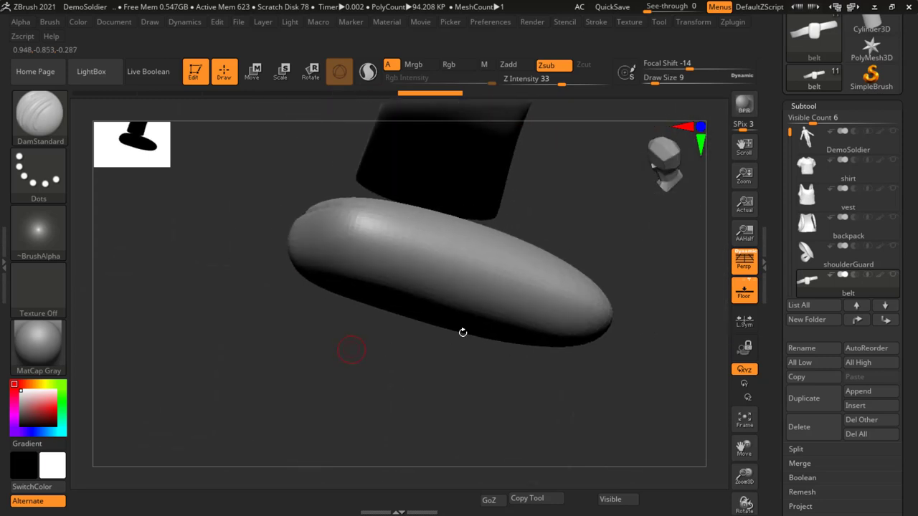
mouse_move(578, 238)
right_mouse_down()
mouse_move(569, 224)
mouse_move(577, 301)
mouse_move(282, 251)
right_mouse_up()
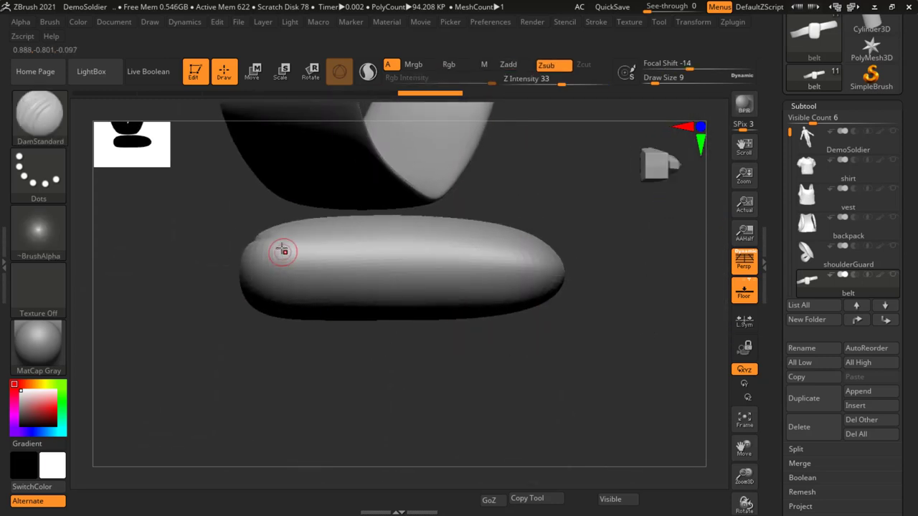
left_click_drag(295, 234, 433, 230)
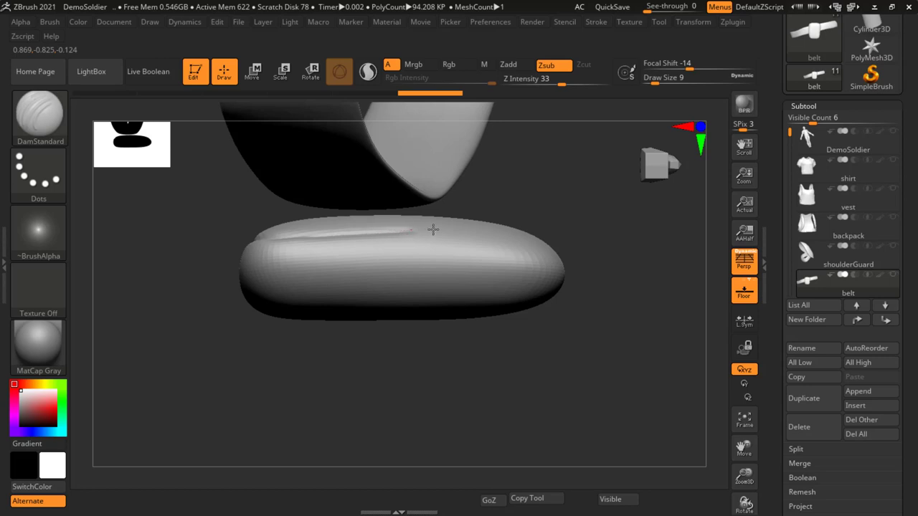
mouse_move(558, 217)
right_mouse_down()
mouse_move(590, 225)
mouse_move(597, 238)
right_mouse_up()
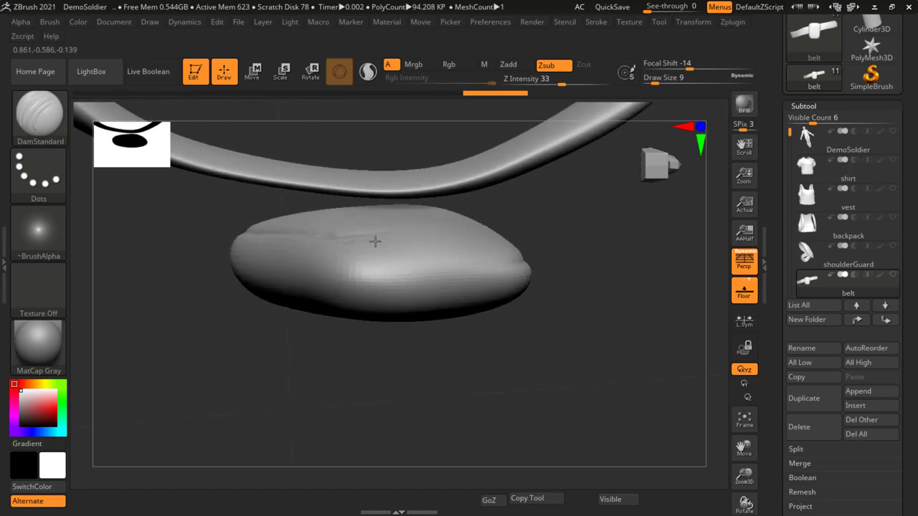
mouse_move(529, 254)
right_mouse_down()
mouse_move(567, 268)
mouse_move(523, 287)
right_mouse_up()
mouse_move(507, 270)
left_mouse_down()
mouse_move(410, 289)
mouse_move(335, 278)
left_mouse_up()
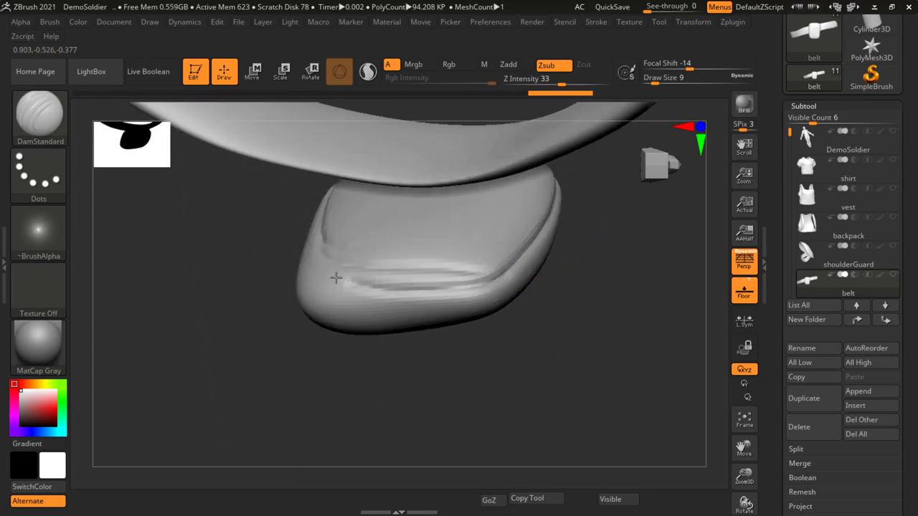
mouse_move(428, 384)
left_mouse_down()
mouse_move(447, 260)
mouse_move(442, 223)
left_mouse_up()
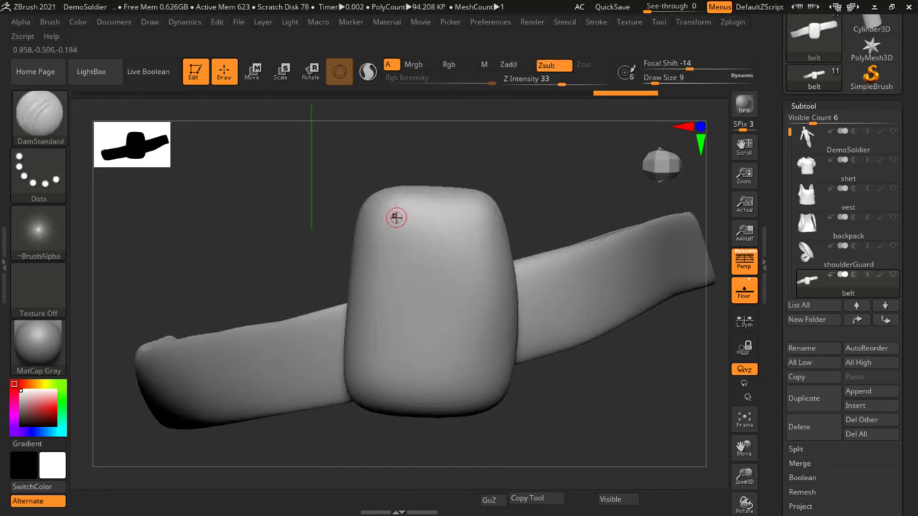
- Carve top and bottom grooves on the pouch front and subdivide to 376,832 polygons
mouse_move(473, 215)
left_mouse_down()
mouse_move(490, 222)
mouse_move(486, 320)
left_mouse_up()
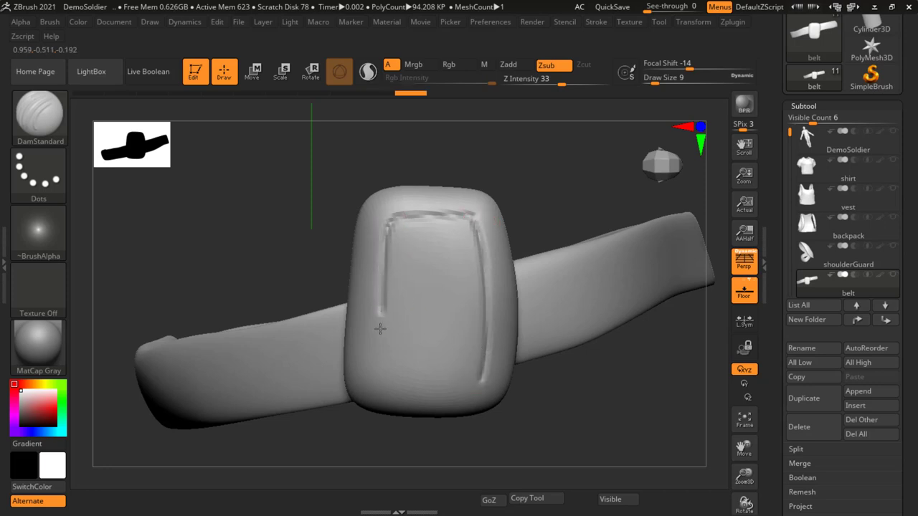
left_click_drag(407, 381, 468, 383)
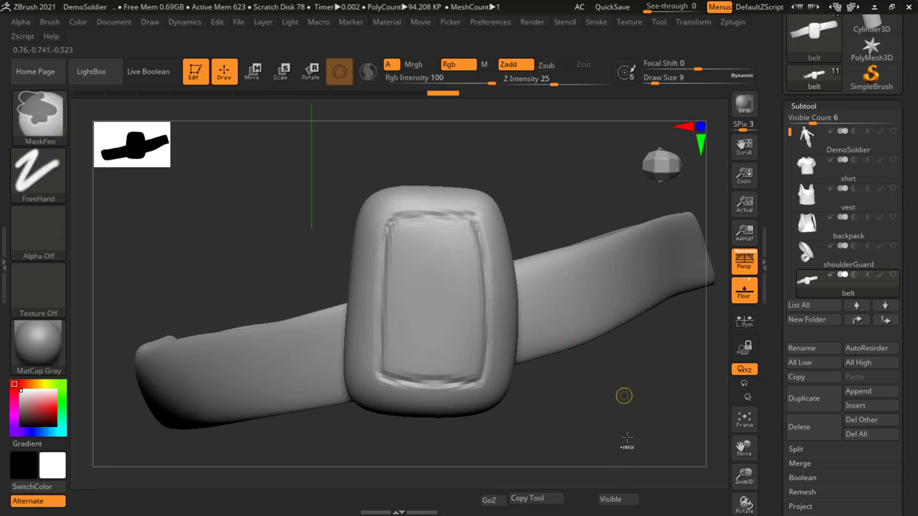
key("ctrl+d")
- Carve a vertical seam down the pouch front and two grooves across its side
mouse_move(285, 202)
right_mouse_down("ctrl")
mouse_move(474, 340)
mouse_move(448, 264)
mouse_move(413, 215)
right_mouse_up("ctrl")
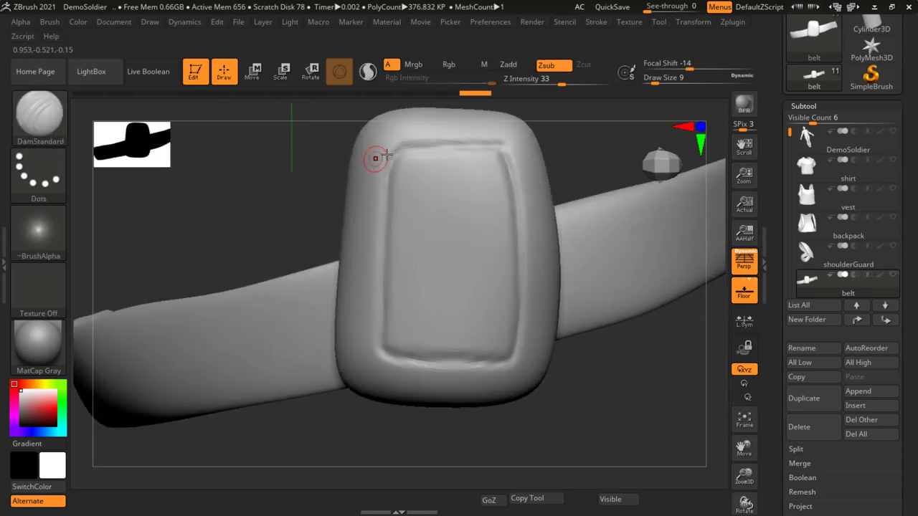
mouse_move(379, 155)
left_mouse_down()
mouse_move(447, 158)
mouse_move(449, 353)
left_mouse_up()
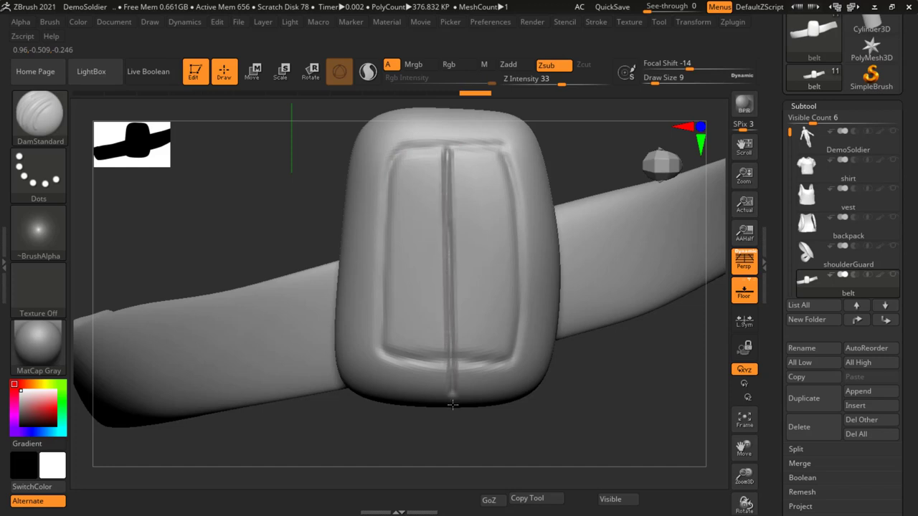
left_click_drag(452, 405, 545, 401)
left_click_drag(357, 201, 419, 204)
left_click_drag(360, 259, 423, 260)
left_click_drag(363, 316, 408, 317)
- Zoom in on the pouch edge and subdivide the belt to 1.507 million polygons
left_click_drag(361, 354, 435, 354)
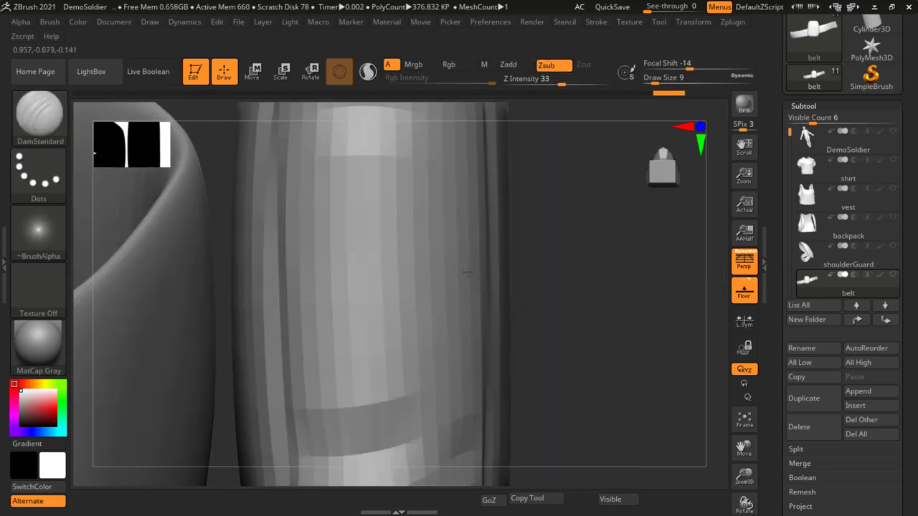
left_click_drag(468, 271, 498, 262)
key("shift")
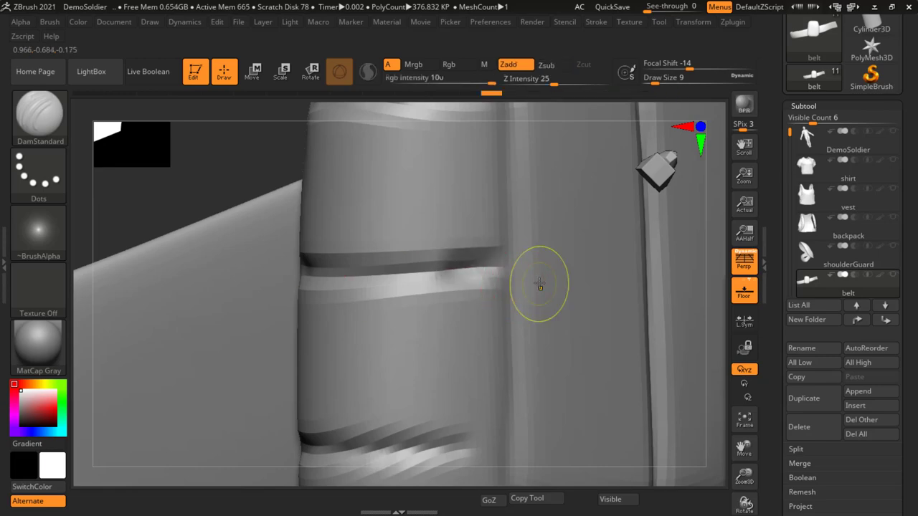
mouse_move(586, 276)
right_mouse_down()
mouse_move(500, 311)
mouse_move(495, 292)
mouse_move(415, 299)
mouse_move(375, 273)
mouse_move(555, 299)
mouse_move(487, 303)
mouse_move(523, 205)
right_mouse_up()
right_click_drag(451, 211, 478, 254, "ctrl")
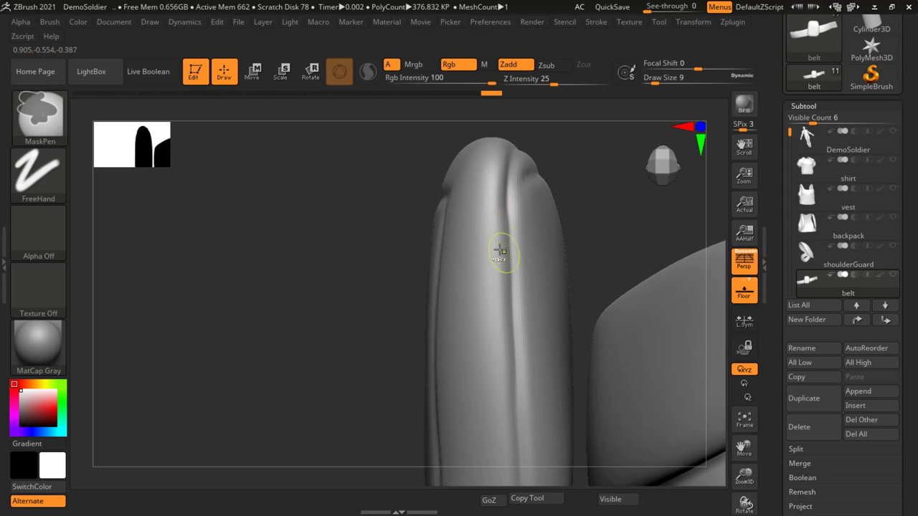
key("ctrl+d")
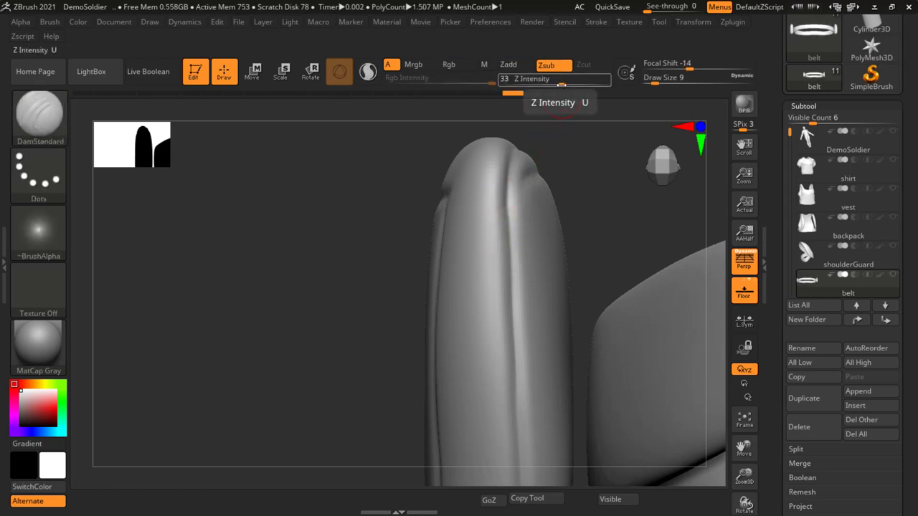
- Raise the crease intensity and carve a small slot near the pouch's top edge
left_click_drag(562, 85, 585, 85)
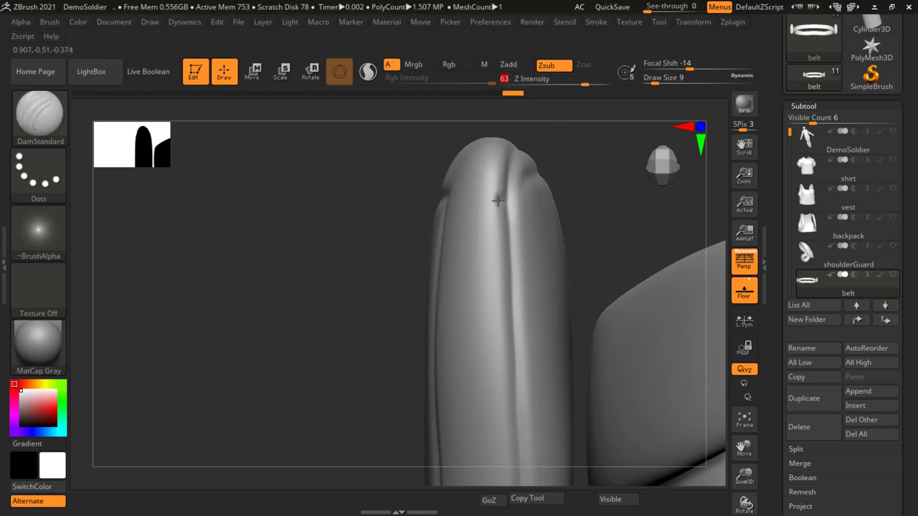
left_click_drag(494, 195, 449, 204)
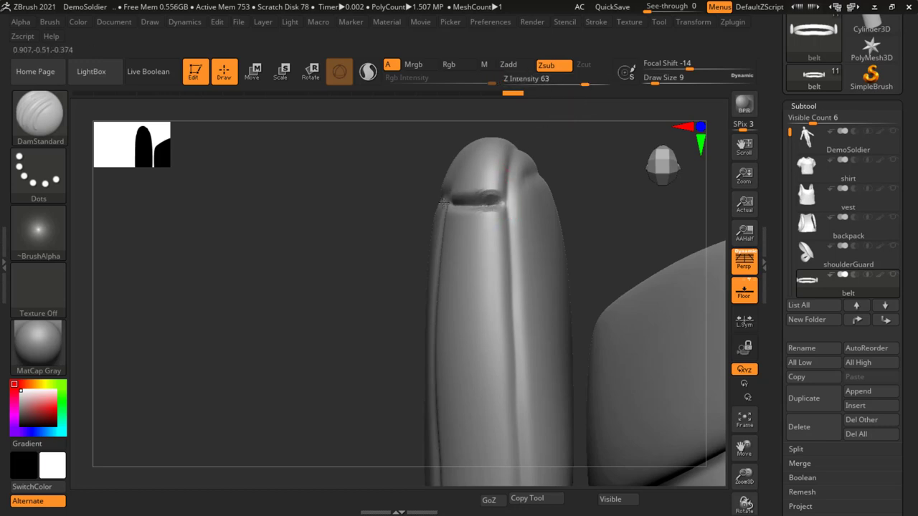
left_click_drag(401, 263, 468, 281)
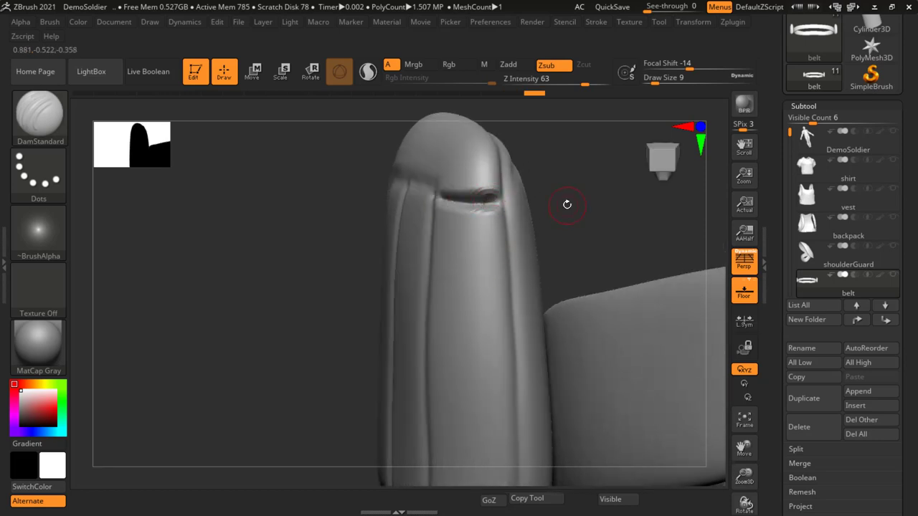
mouse_move(567, 204)
left_mouse_down()
mouse_move(586, 225)
mouse_move(639, 242)
mouse_move(590, 238)
mouse_move(569, 213)
mouse_move(496, 237)
mouse_move(450, 235)
left_mouse_up()
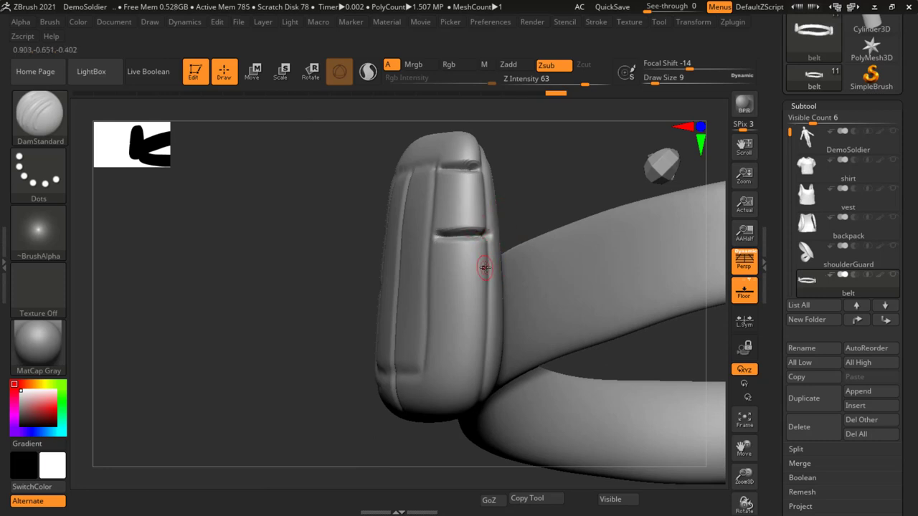
- Lower Z Intensity and carve two horizontal creases across the pouch side
key("u")
left_click_drag(484, 271, 479, 271)
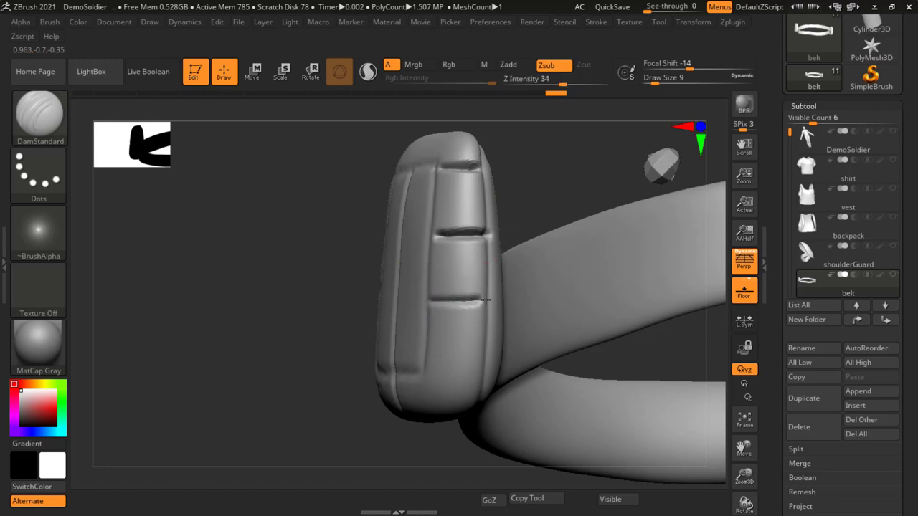
left_click_drag(491, 300, 489, 301)
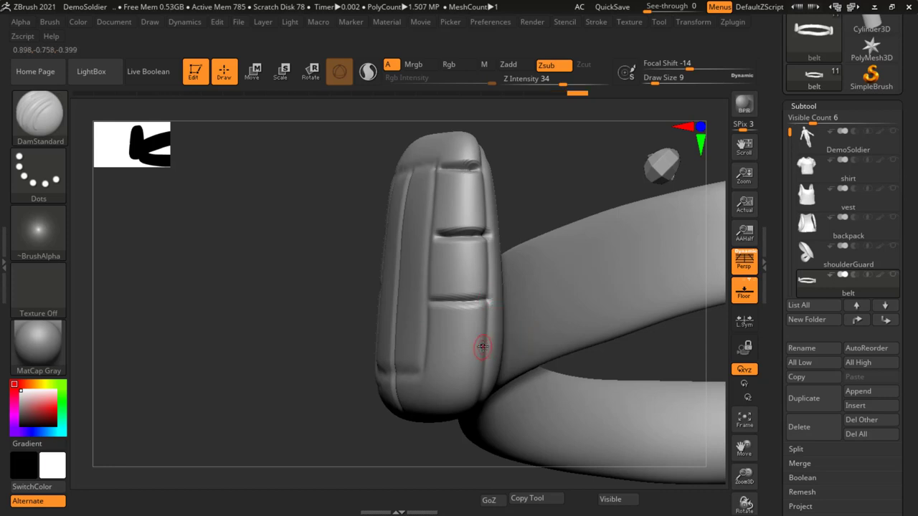
mouse_move(463, 345)
left_mouse_down()
mouse_move(425, 344)
mouse_move(479, 372)
left_mouse_up()
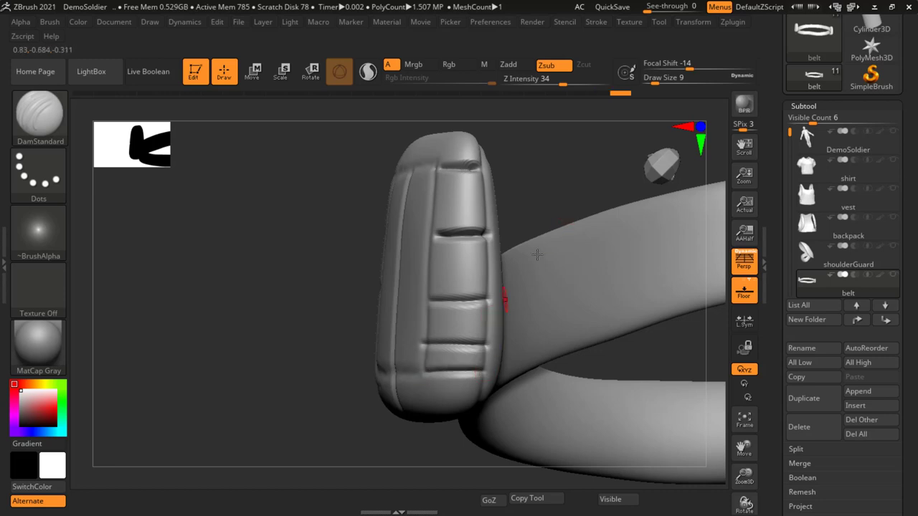
right_click_drag(537, 255, 584, 262, "ctrl")
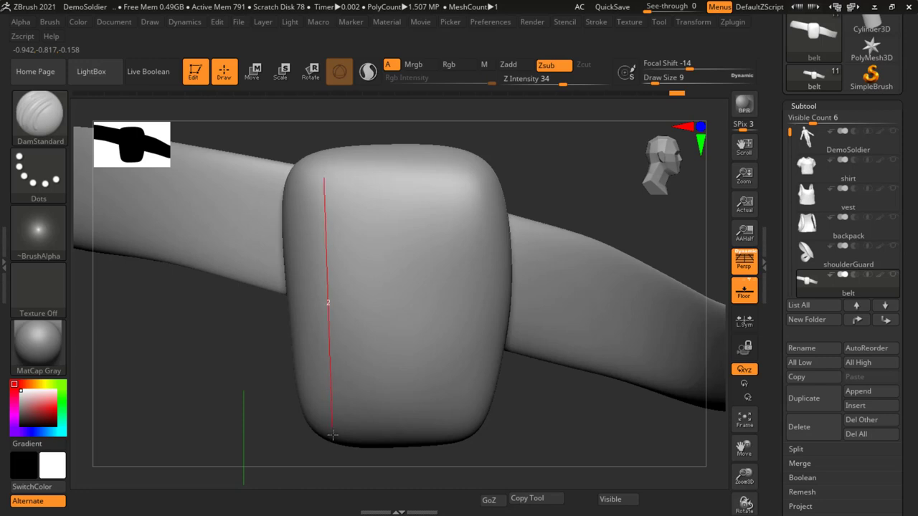
- Carve straight grooves along the pouch front's left, top and right edges, redoing the wavy top
mouse_move(332, 435)
left_mouse_down()
mouse_move(460, 433)
mouse_move(334, 431)
left_mouse_up()
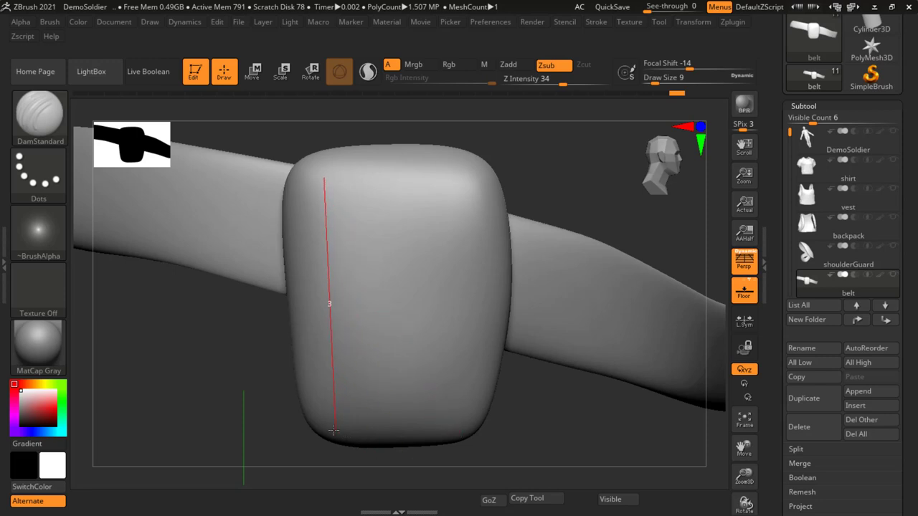
left_click_drag(333, 430, 334, 430)
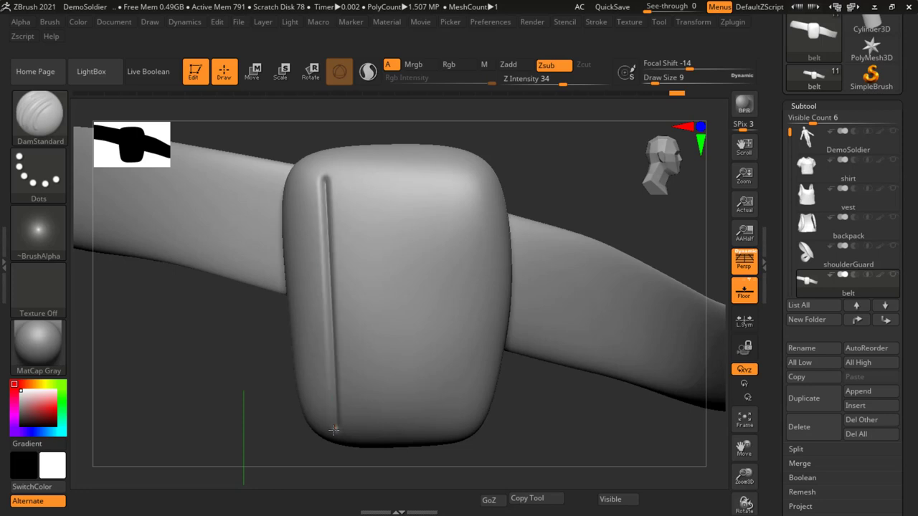
mouse_move(560, 372)
left_mouse_down()
mouse_move(238, 239)
mouse_move(493, 426)
left_mouse_up()
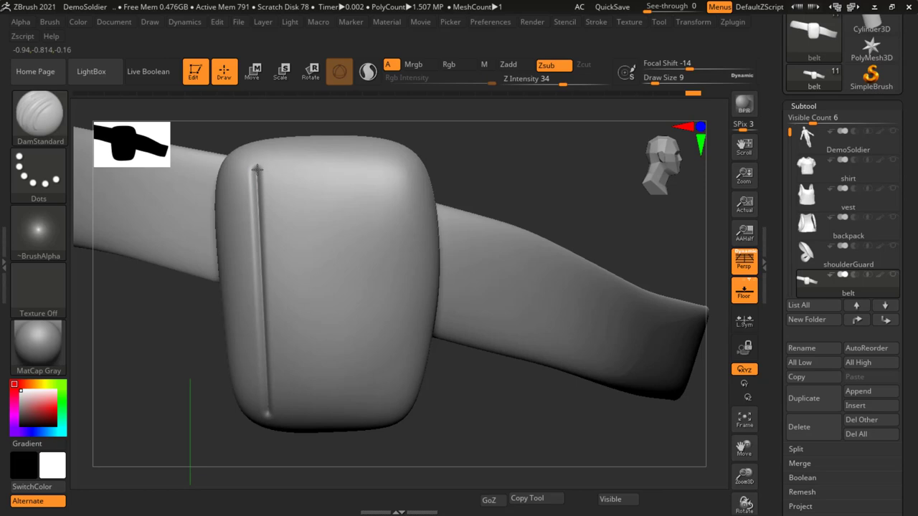
left_click_drag(256, 169, 427, 224)
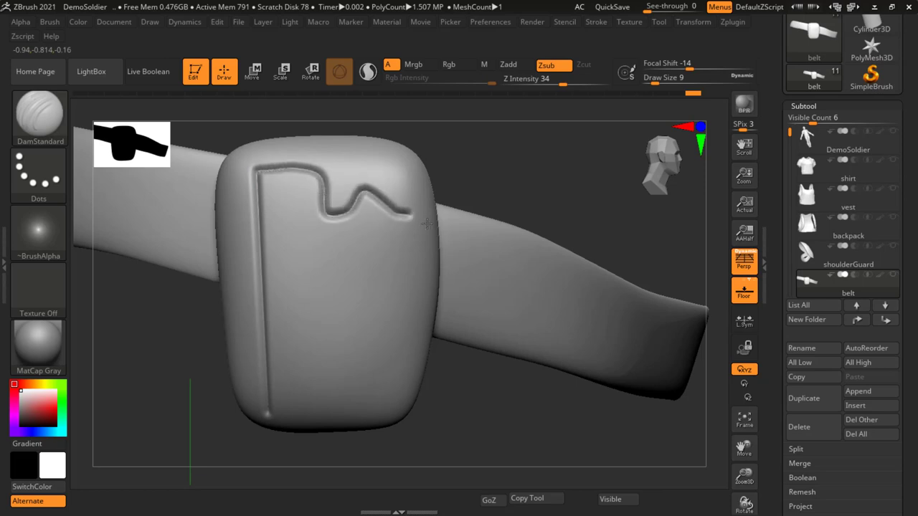
key("ctrl+z")
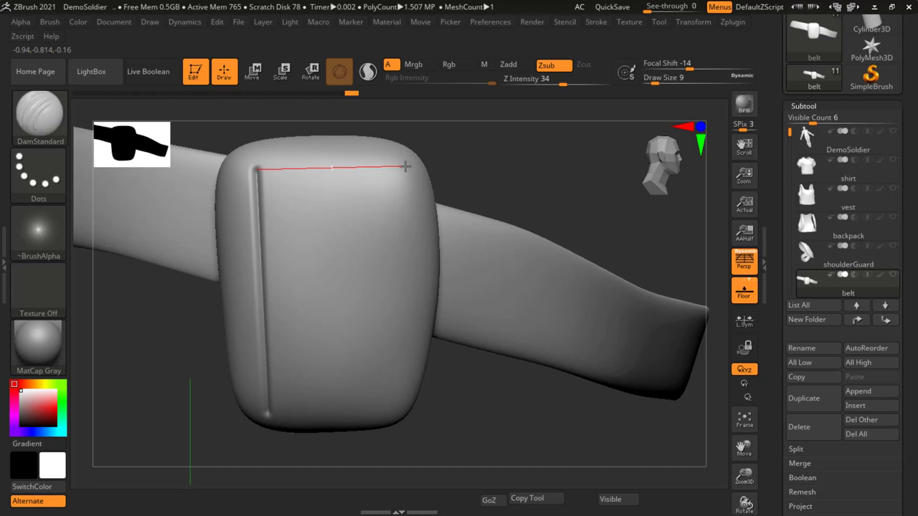
left_click_drag(405, 166, 405, 166)
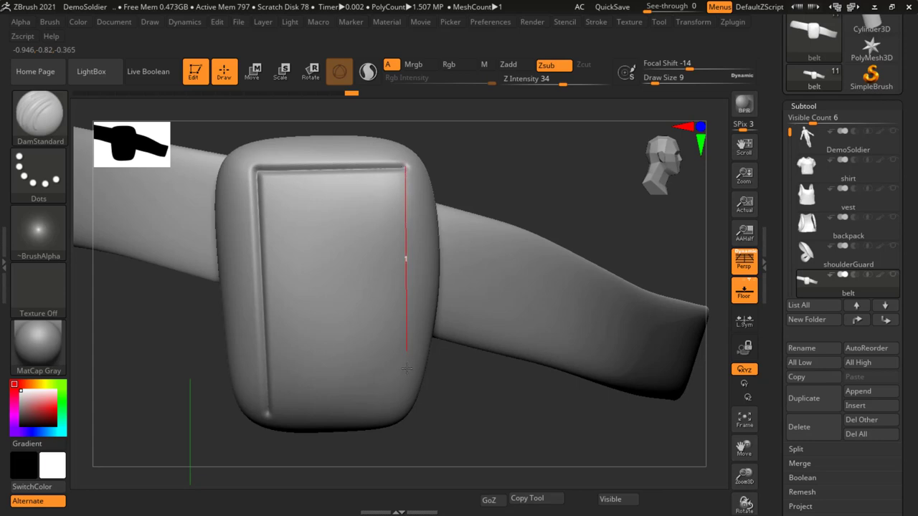
left_click_drag(404, 400, 404, 400)
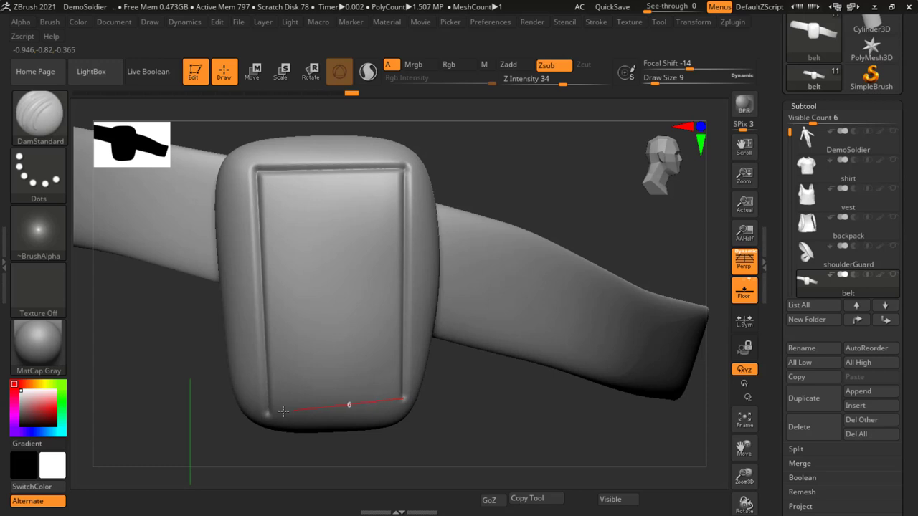
- Close the rectangle's bottom edge and cut both diagonal creases forming the X
left_click_drag(268, 413, 269, 413)
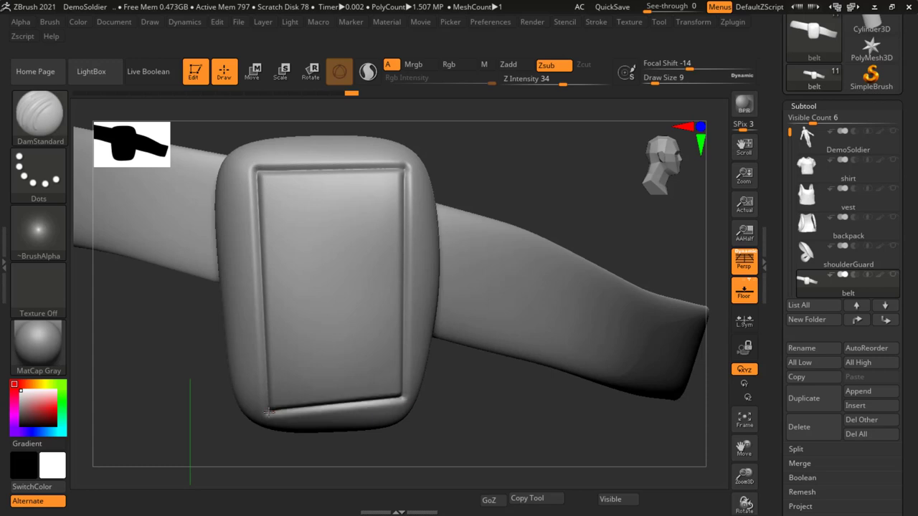
left_click_drag(323, 299, 396, 172)
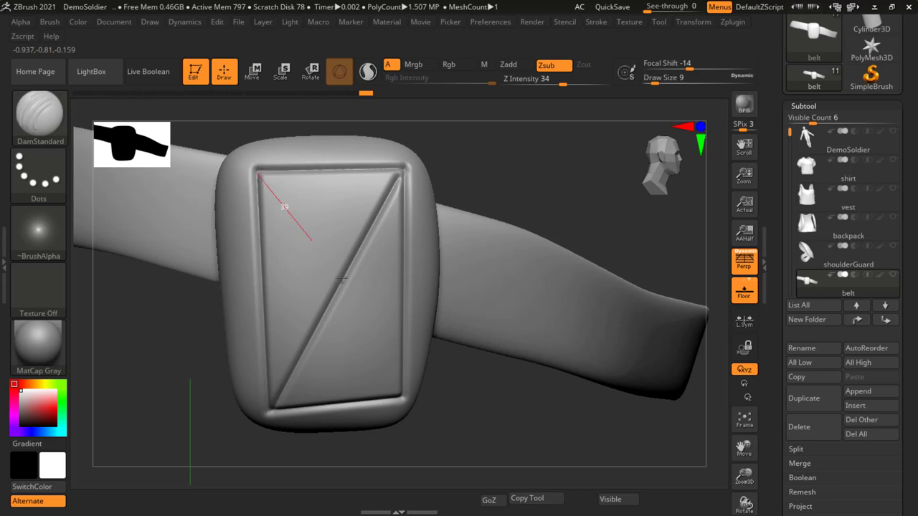
left_click_drag(342, 278, 400, 399)
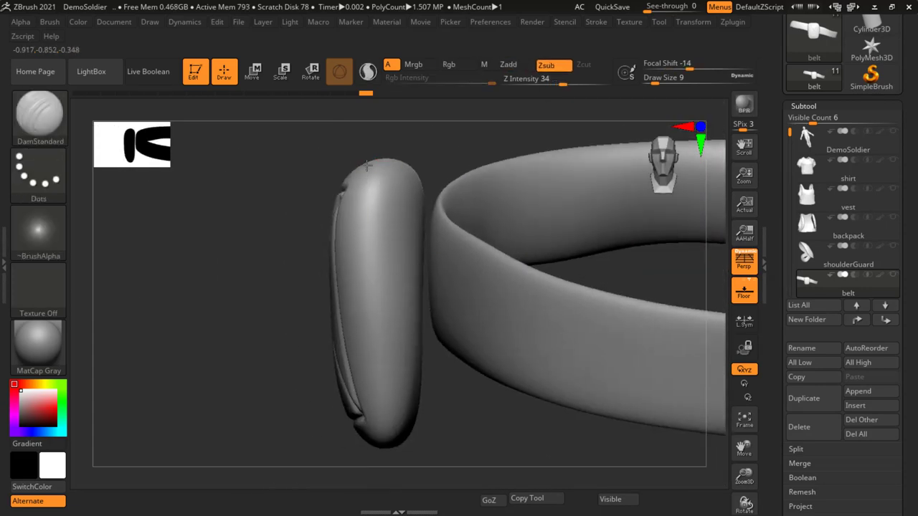
- Carve a groove down the pouch side and a short slot above the X crossing
mouse_move(373, 161)
left_mouse_down()
mouse_move(429, 375)
mouse_move(645, 287)
left_mouse_up()
mouse_move(468, 140)
left_mouse_down()
mouse_move(470, 256)
mouse_move(451, 435)
mouse_move(631, 254)
left_mouse_up()
left_click_drag(371, 240, 507, 192)
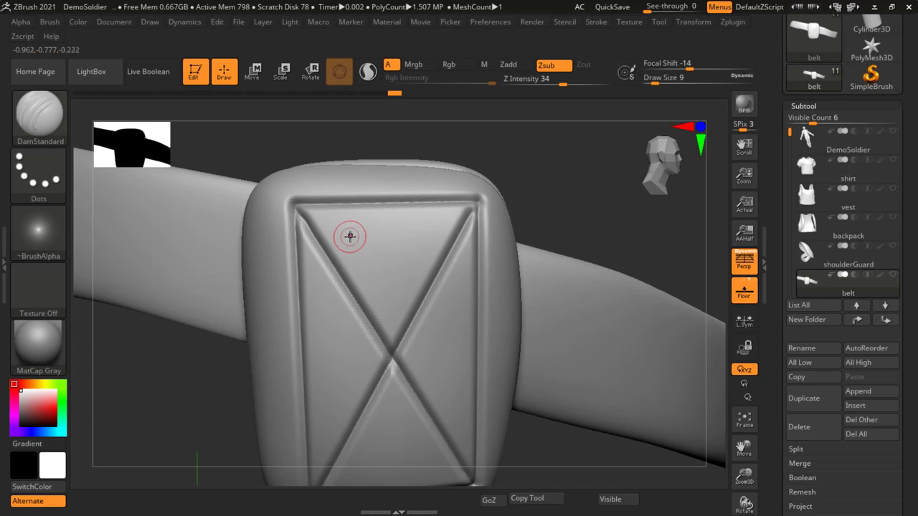
left_click_drag(349, 237, 426, 231)
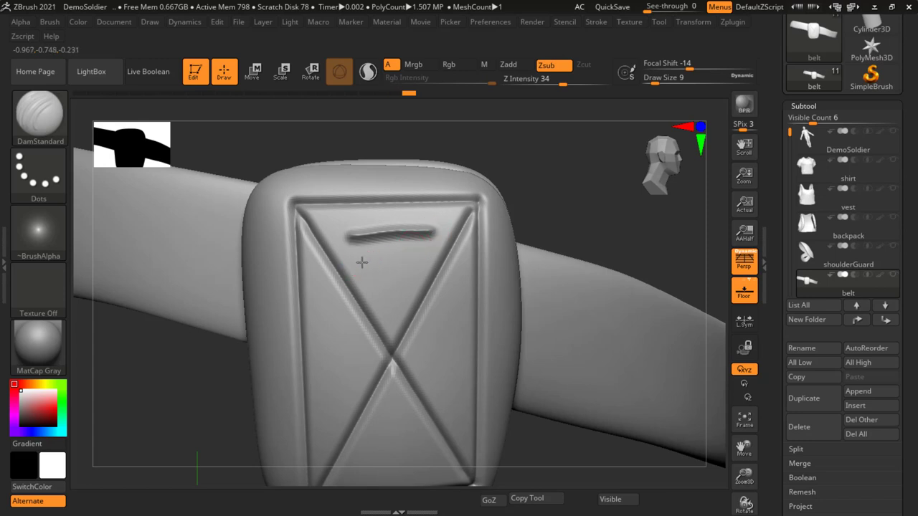
- Carve a ladder of widening horizontal slots below the X crossing on the pouch
left_click_drag(360, 263, 433, 254)
left_click_drag(370, 289, 412, 285)
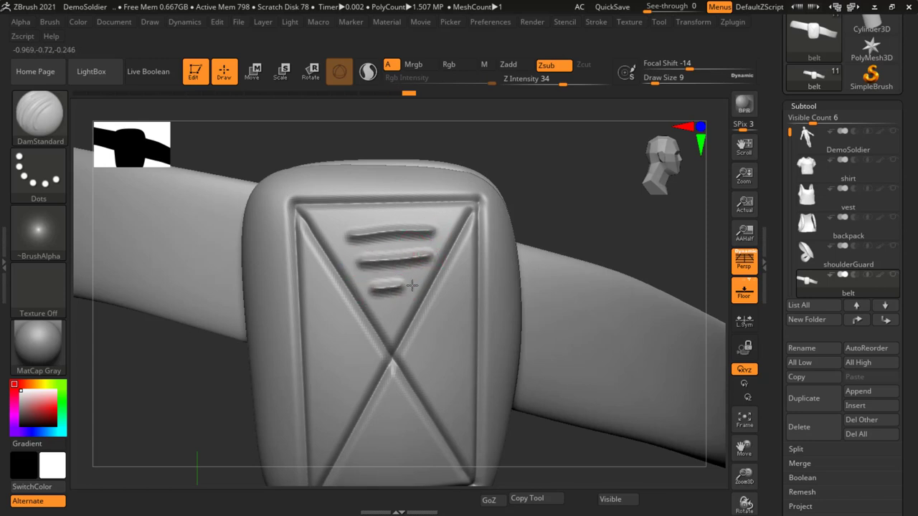
right_click_drag(454, 332, 368, 340, "ctrl")
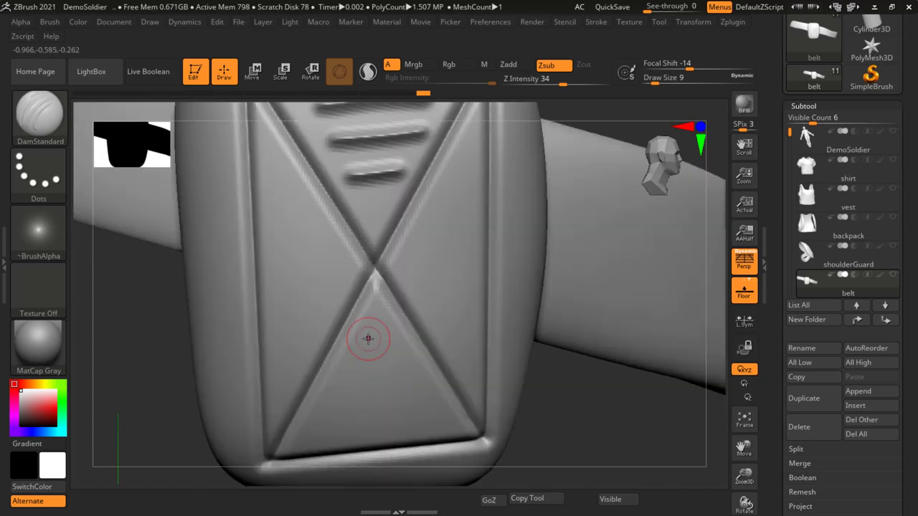
left_click_drag(365, 321, 393, 321)
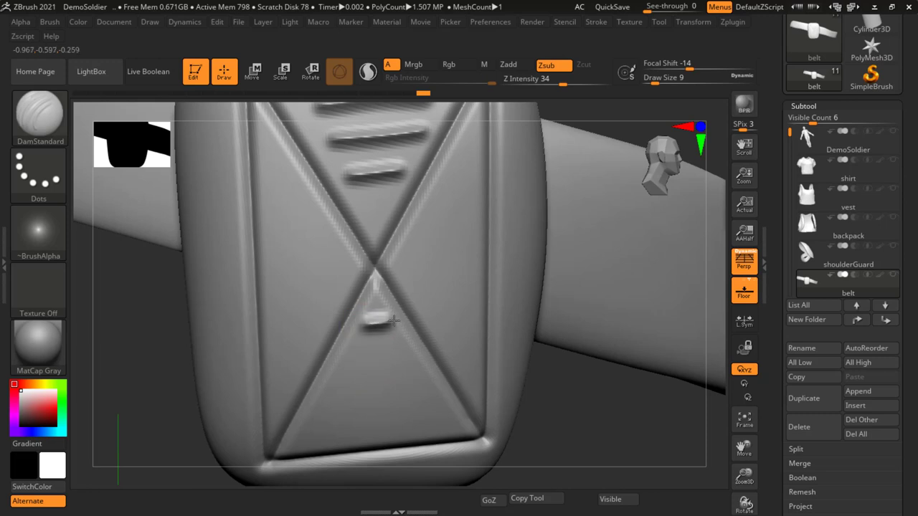
left_click_drag(366, 370, 407, 368)
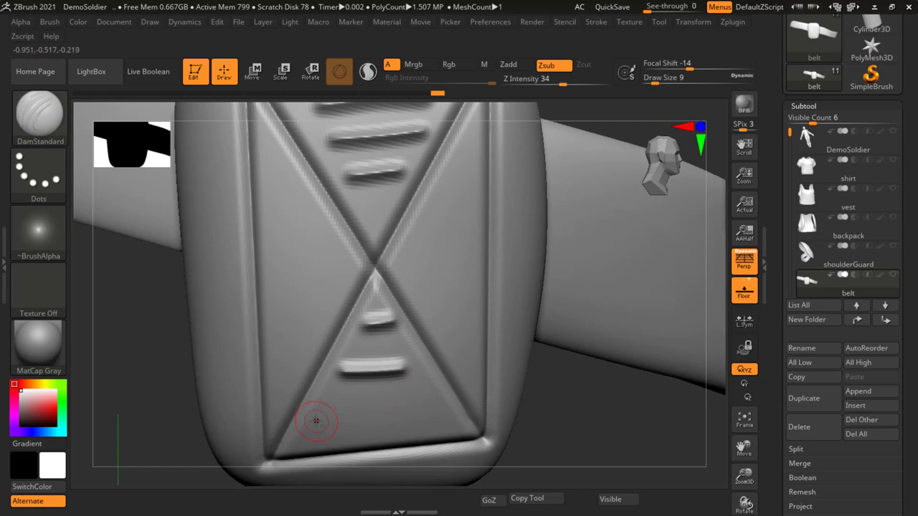
left_click_drag(316, 421, 451, 412)
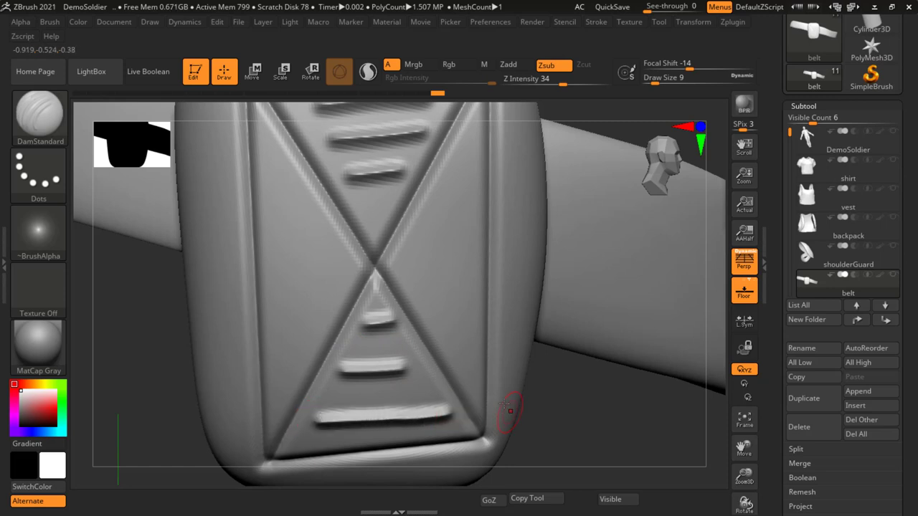
- Smooth the right end of the bottom slot with the Smooth brush
left_click_drag(510, 410, 452, 436)
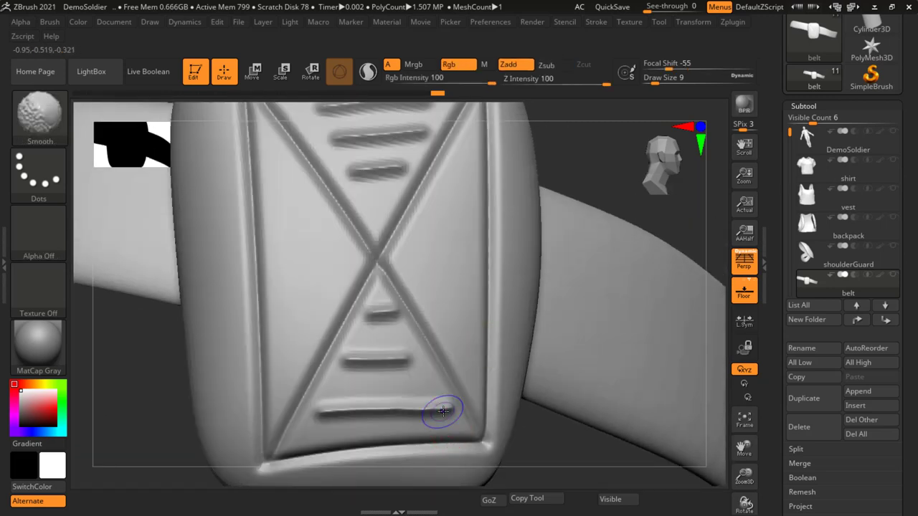
key("shift")
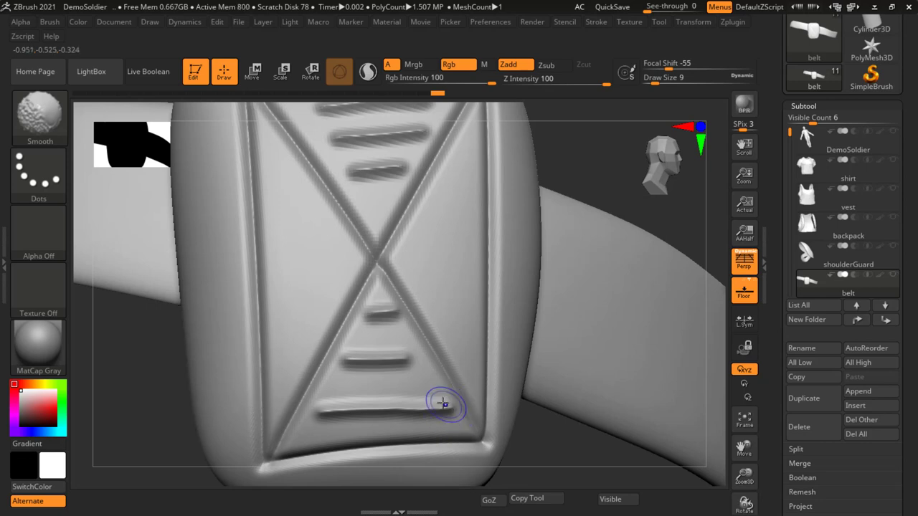
left_click_drag(453, 410, 319, 415, "shift")
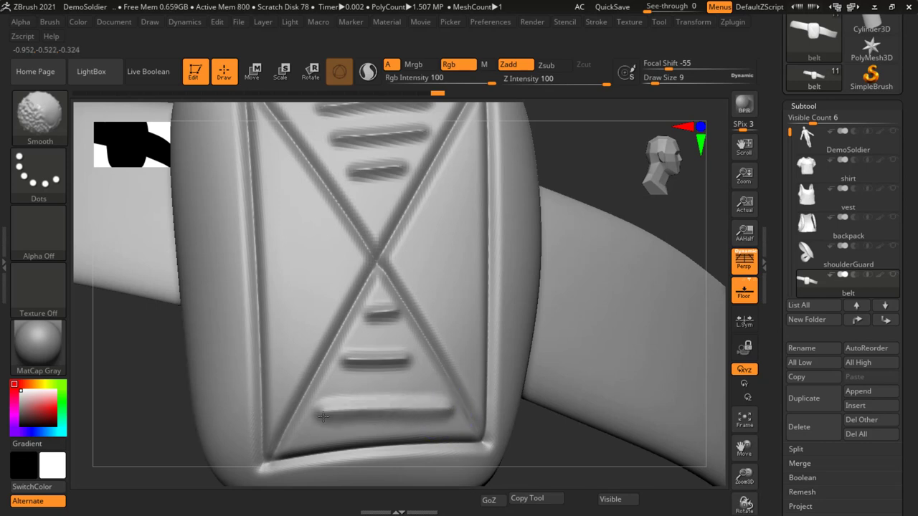
- Smooth the three upper slots on the pouch into rounded ovals
left_click_drag(395, 360, 344, 362, "shift")
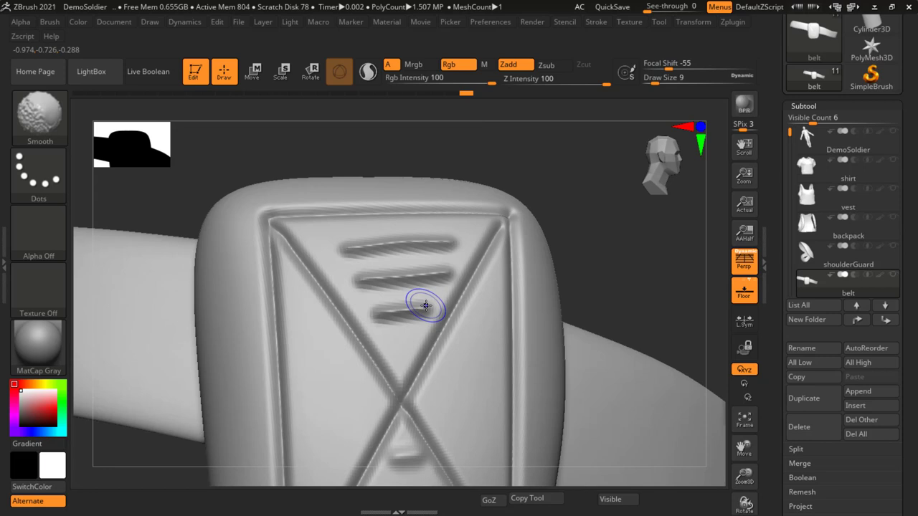
left_click_drag(426, 305, 378, 315, "shift")
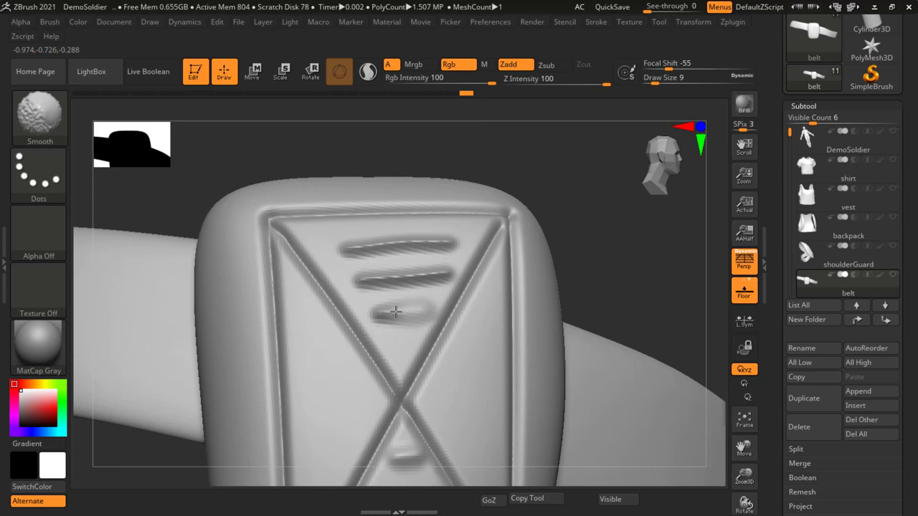
left_click_drag(446, 269, 364, 278, "shift")
left_click_drag(435, 241, 348, 248, "shift")
left_click_drag(463, 239, 430, 243, "shift")
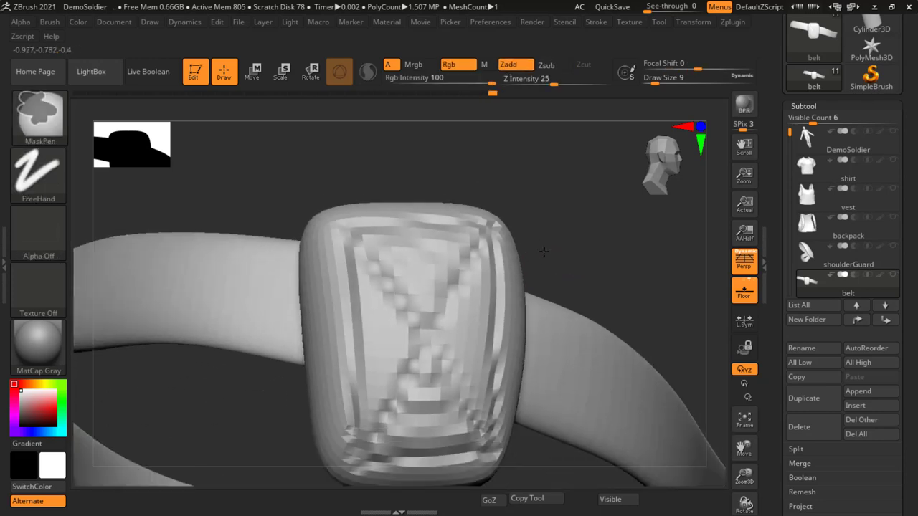
- Zoom out and rotate so the pouch faces front
right_click_drag(595, 260, 543, 252, "ctrl")
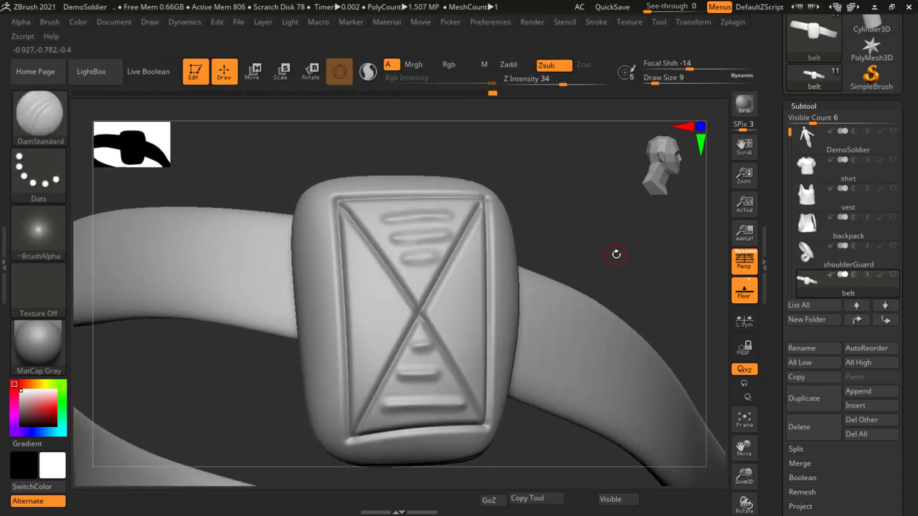
mouse_move(595, 217)
left_mouse_down()
mouse_move(592, 233)
mouse_move(553, 262)
left_mouse_up()
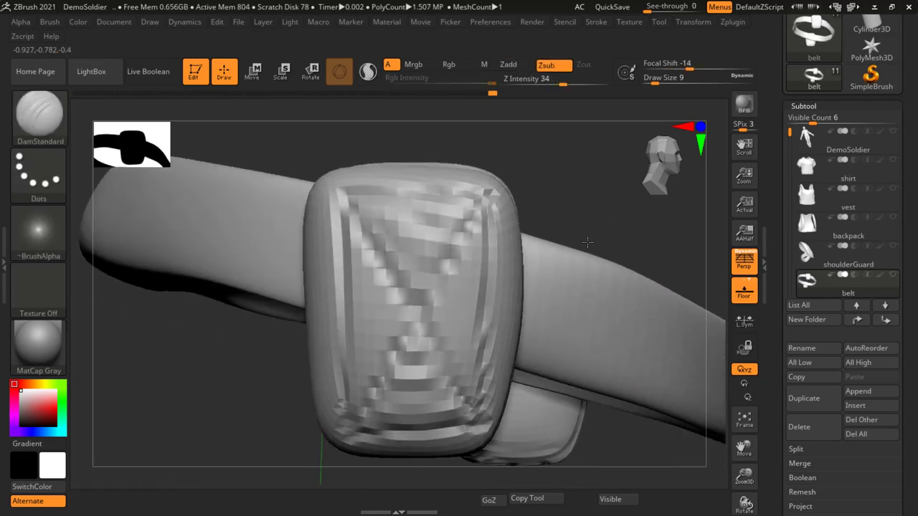
right_click_drag(553, 263, 566, 277, "ctrl")
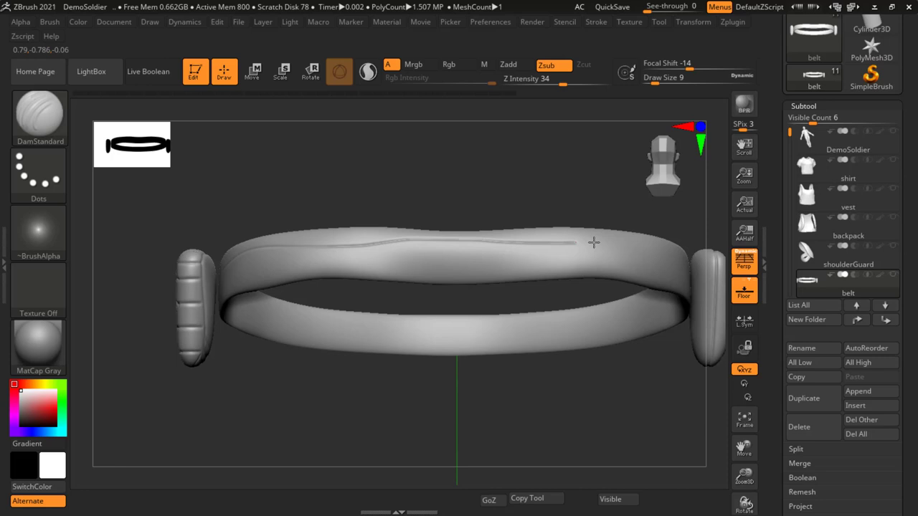
- Carve long horizontal and some vertical DamStandard grooves along the belt band
left_click_drag(258, 260, 667, 257)
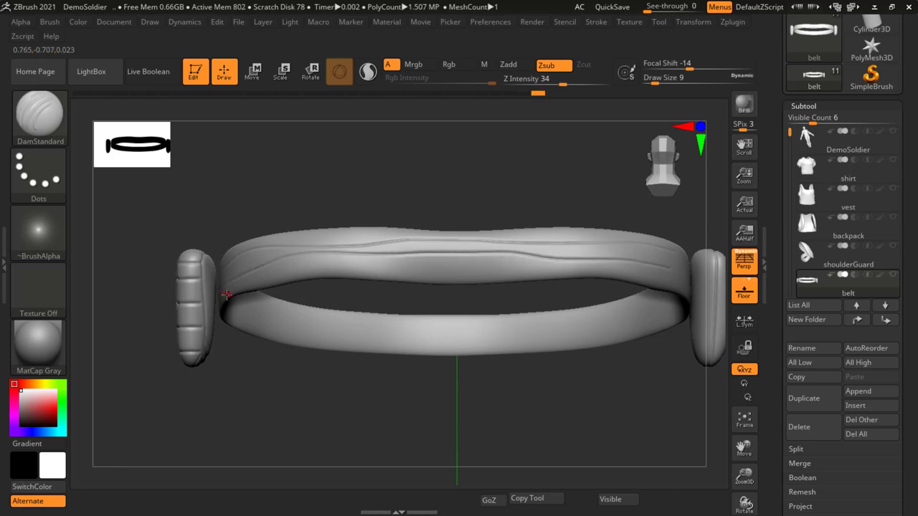
left_click_drag(244, 283, 667, 276)
left_click_drag(301, 248, 666, 251)
left_click_drag(281, 276, 650, 280)
left_click_drag(604, 416, 605, 361)
left_click_drag(520, 256, 517, 300)
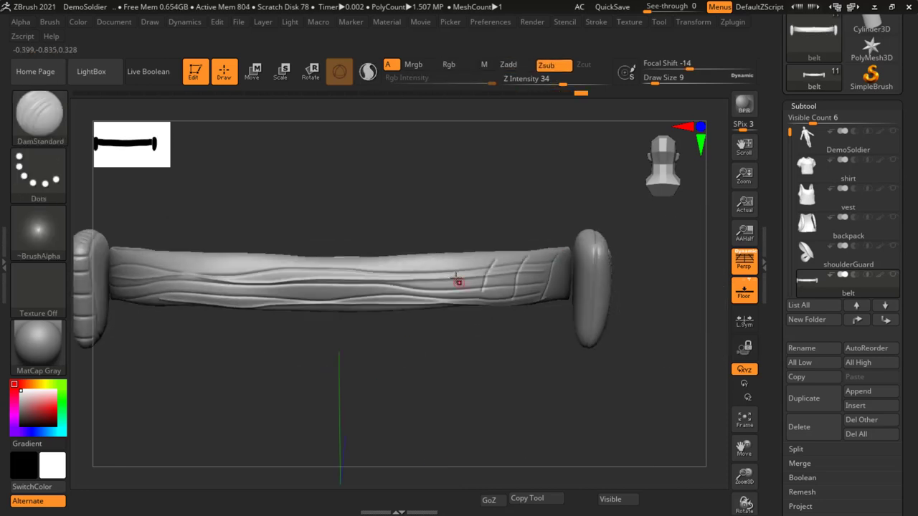
left_click_drag(502, 358, 502, 313)
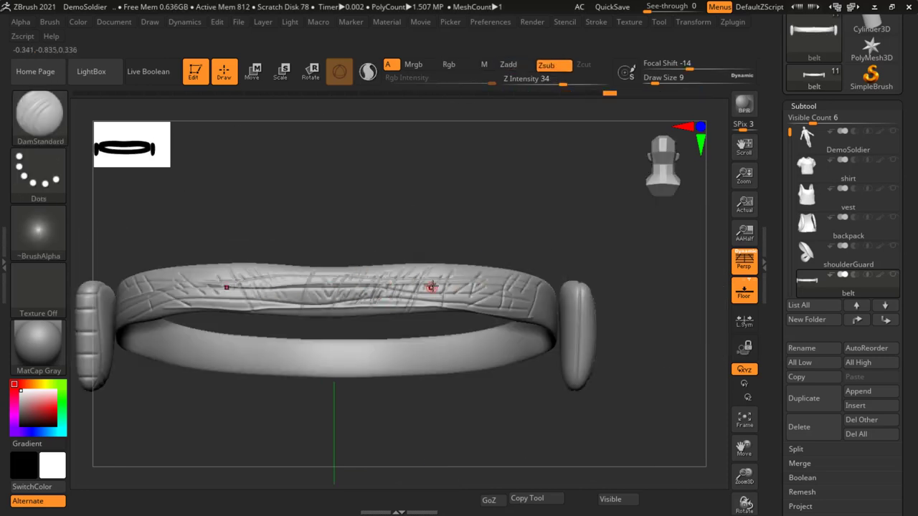
mouse_move(191, 285)
left_mouse_down()
mouse_move(467, 284)
mouse_move(488, 297)
left_mouse_up()
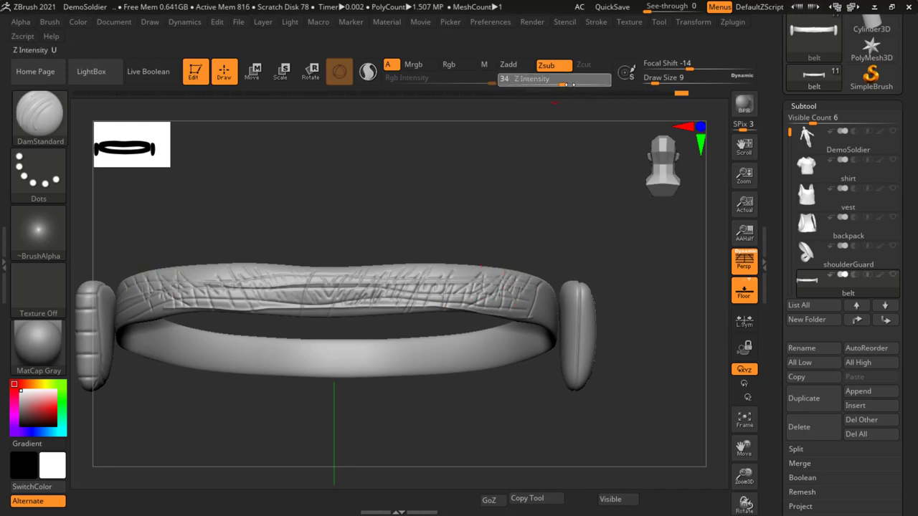
- Raise Z Intensity to 54 and Draw Size to 17, then carve more grooves along the upper band
left_click_drag(578, 84, 581, 84)
left_click_drag(652, 84, 659, 84)
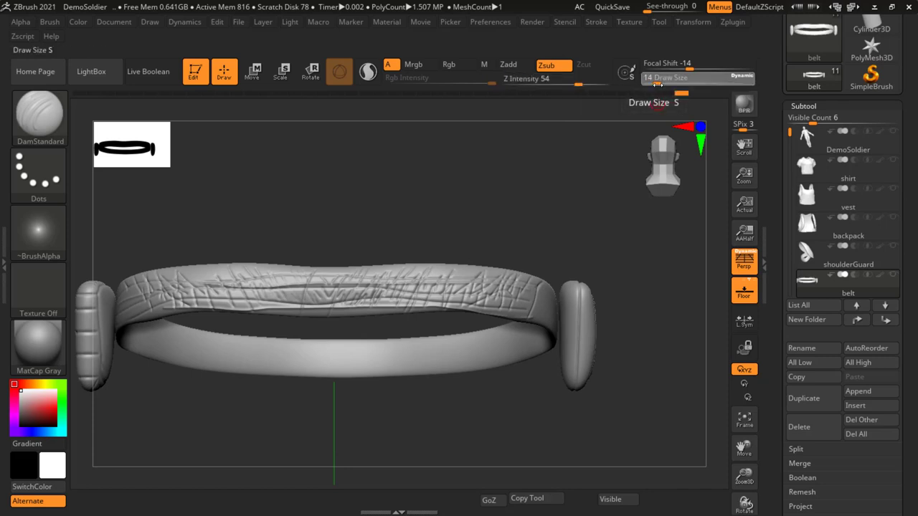
left_click_drag(532, 282, 505, 305)
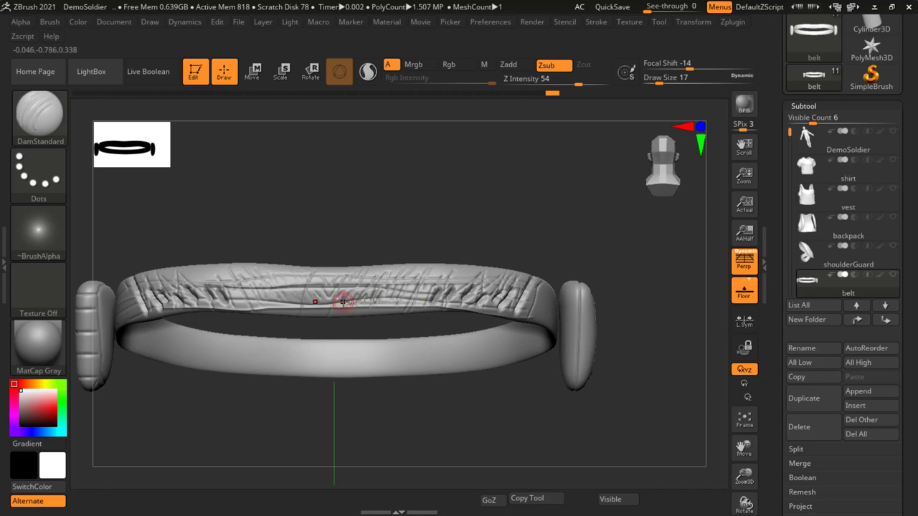
left_click_drag(413, 283, 356, 310)
left_click_drag(216, 299, 435, 309)
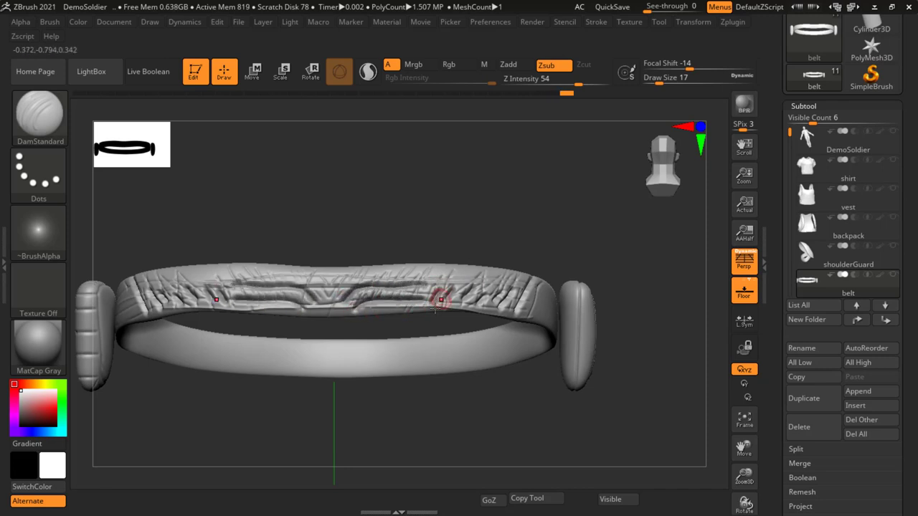
left_click_drag(239, 289, 418, 289)
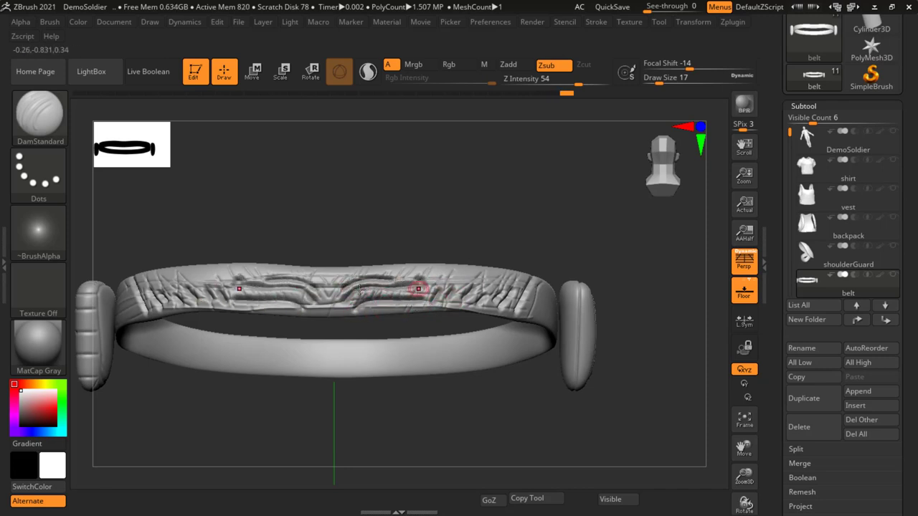
scroll(545, 250, "up", 3)
scroll(567, 249, "up", 2)
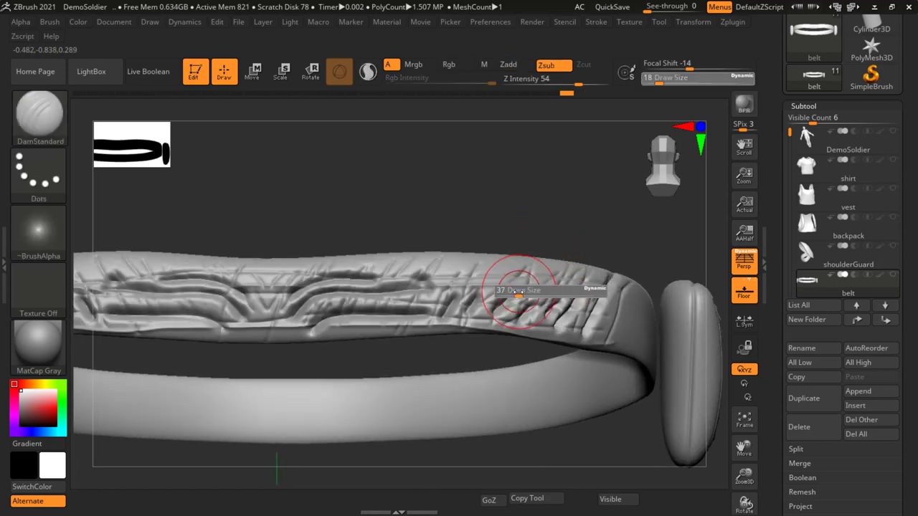
- Smooth the carved grooves from the band's right side to its left end
mouse_move(588, 294)
left_mouse_down("shift")
mouse_move(549, 321)
mouse_move(451, 312)
left_mouse_up("shift")
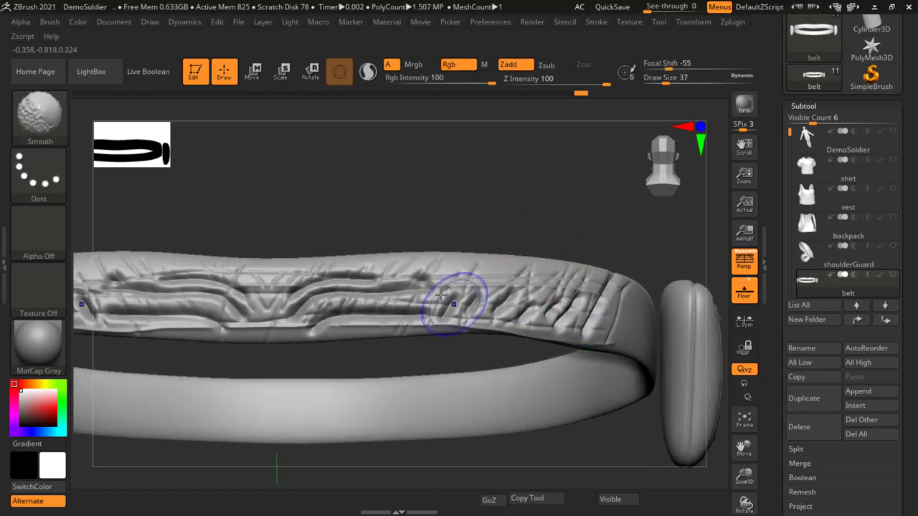
mouse_move(402, 294)
left_mouse_down("shift")
mouse_move(237, 276)
mouse_move(232, 332)
mouse_move(186, 312)
left_mouse_up("shift")
left_click_drag(318, 347, 320, 244)
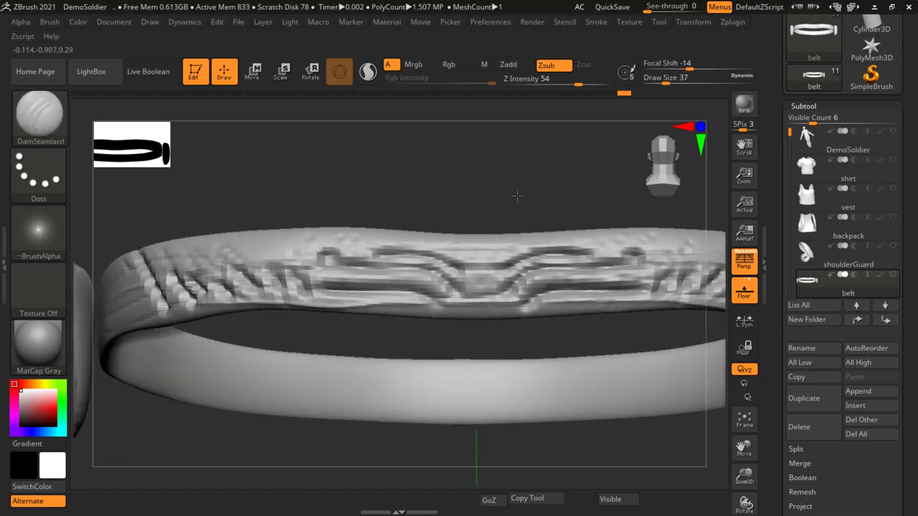
left_click_drag(224, 262, 185, 244, "shift")
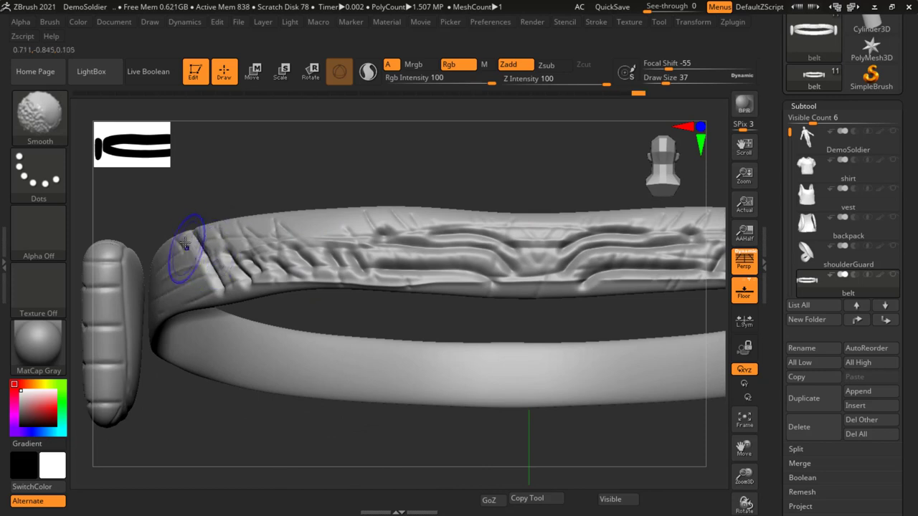
- Frame the belt and orbit to a close side view of strap and pouch
key("f")
mouse_move(401, 215)
left_mouse_down()
mouse_move(478, 226)
mouse_move(432, 251)
mouse_move(363, 254)
mouse_move(435, 261)
mouse_move(407, 267)
left_mouse_up()
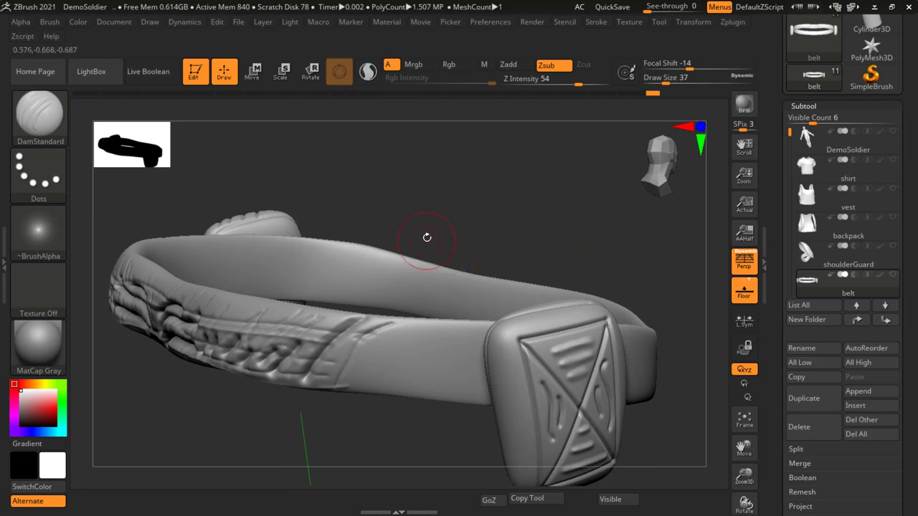
mouse_move(427, 237)
left_mouse_down()
mouse_move(497, 197)
mouse_move(375, 252)
mouse_move(514, 328)
mouse_move(263, 308)
mouse_move(317, 290)
mouse_move(600, 396)
mouse_move(541, 384)
mouse_move(610, 258)
mouse_move(607, 342)
left_mouse_up()
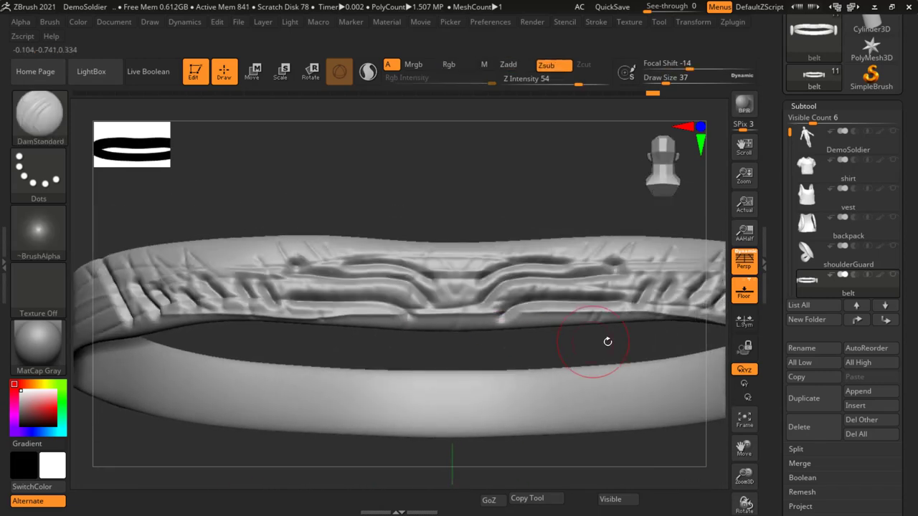
- Turn off Solo to show the full soldier, then rotate to its back and zoom in on the belt pouch
key("f")
left_click_drag(549, 269, 631, 301)
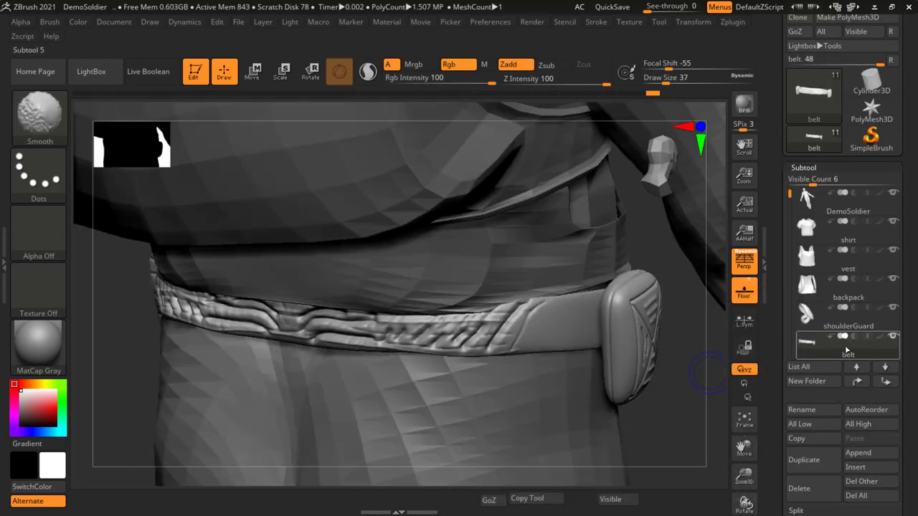
key("b")
key("d")
key("s")
mouse_move(550, 337)
left_mouse_down()
mouse_move(463, 351)
mouse_move(489, 320)
left_mouse_up()
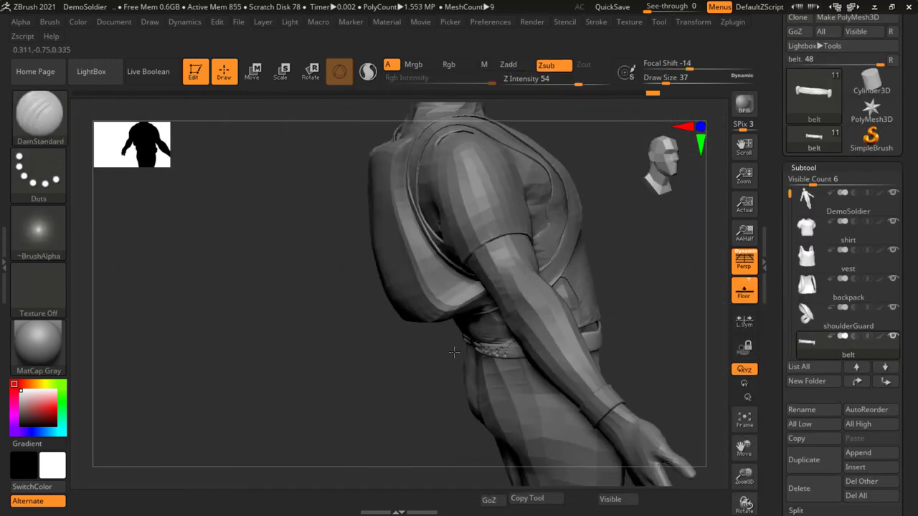
mouse_move(610, 392)
right_mouse_down("ctrl")
mouse_move(662, 395)
mouse_move(540, 300)
right_mouse_up("ctrl")
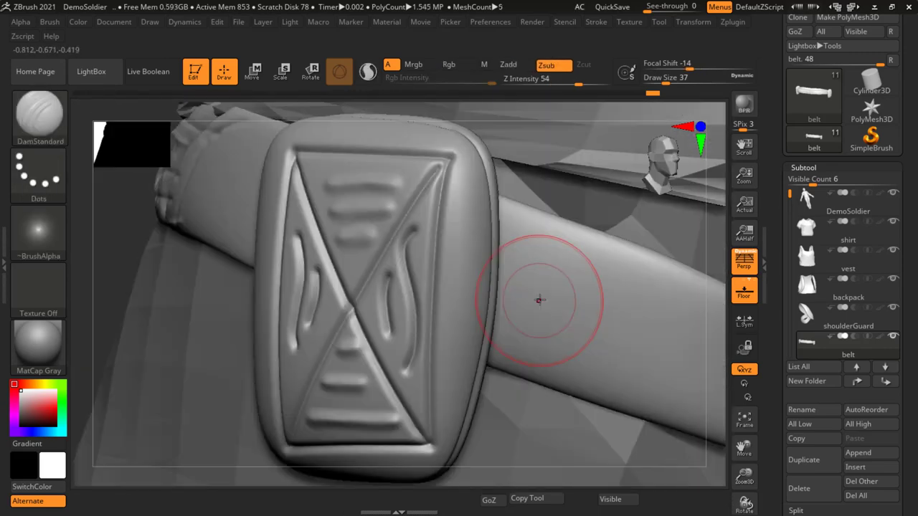